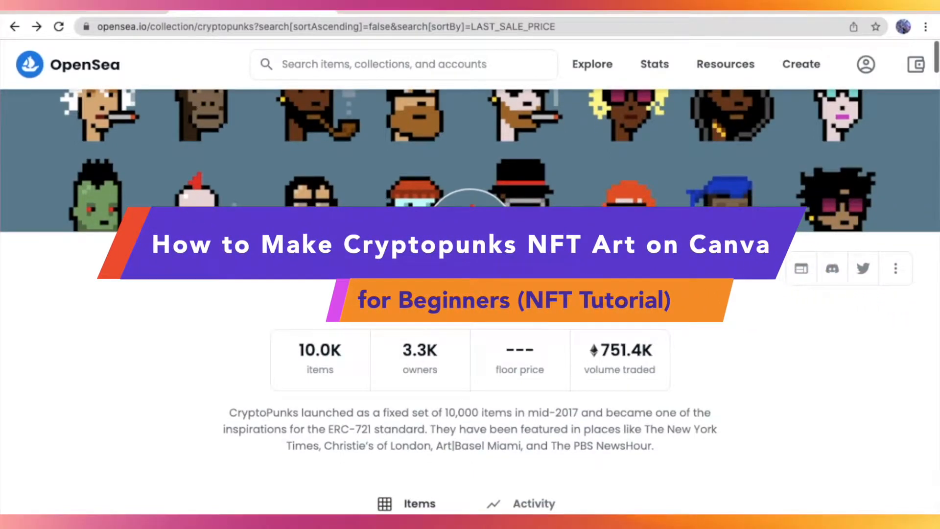
{"action": "scroll", "coordinate": [470, 367], "scroll_direction": "down", "scroll_amount": 2}
{"action": "scroll", "coordinate": [470, 368], "scroll_direction": "down", "scroll_amount": 2}
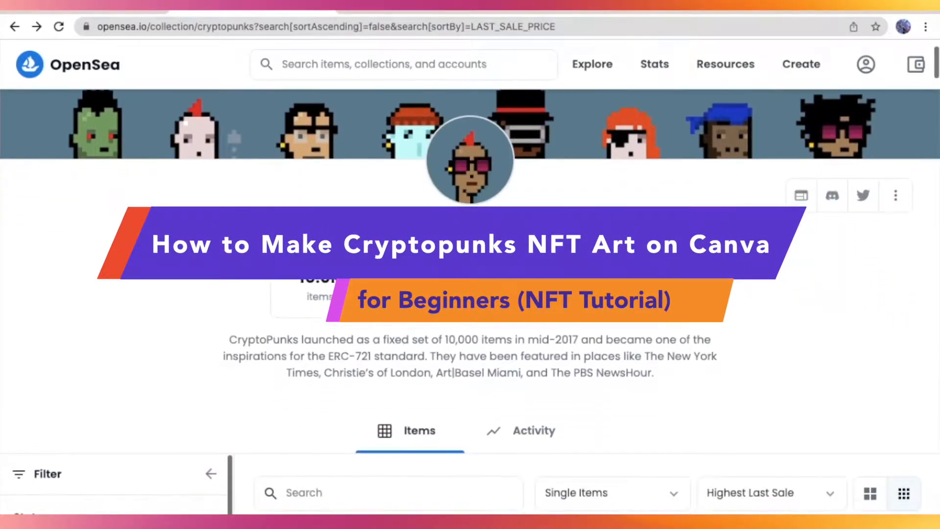
{"action": "scroll", "coordinate": [470, 368], "scroll_direction": "down", "scroll_amount": 1}
{"action": "scroll", "coordinate": [152, 229], "scroll_direction": "down", "scroll_amount": 3}
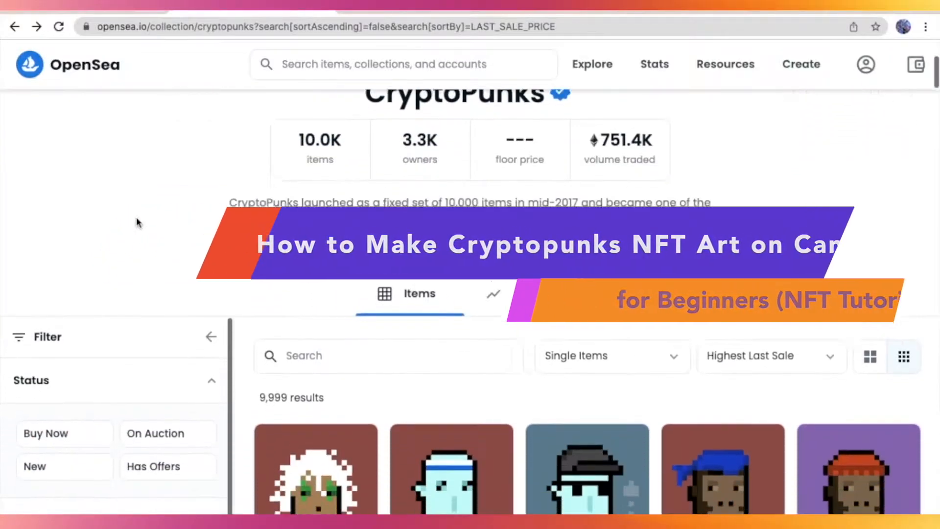
{"action": "scroll", "coordinate": [152, 228], "scroll_direction": "down", "scroll_amount": 1}
{"action": "scroll", "coordinate": [152, 228], "scroll_direction": "down", "scroll_amount": 1}
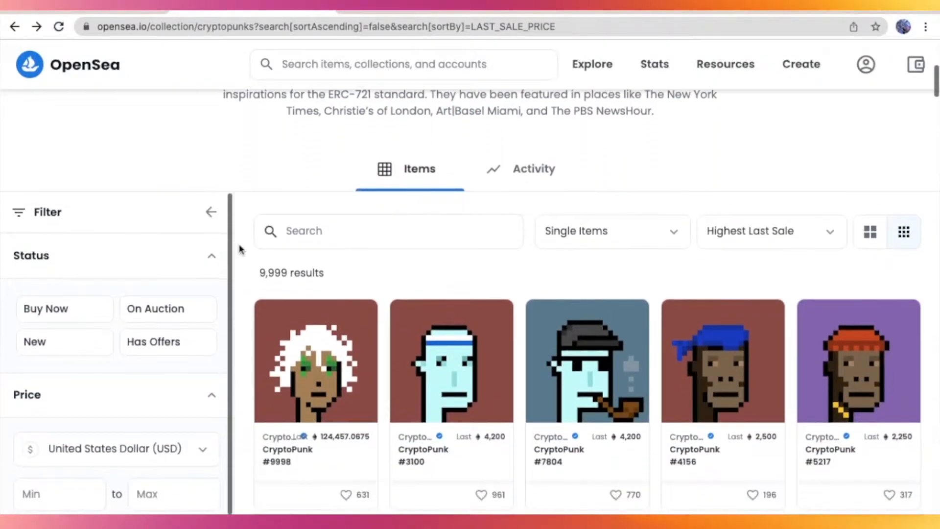
{"action": "scroll", "coordinate": [238, 243], "scroll_direction": "down", "scroll_amount": 2}
{"action": "scroll", "coordinate": [239, 245], "scroll_direction": "down", "scroll_amount": 2}
{"action": "scroll", "coordinate": [239, 244], "scroll_direction": "down", "scroll_amount": 1}
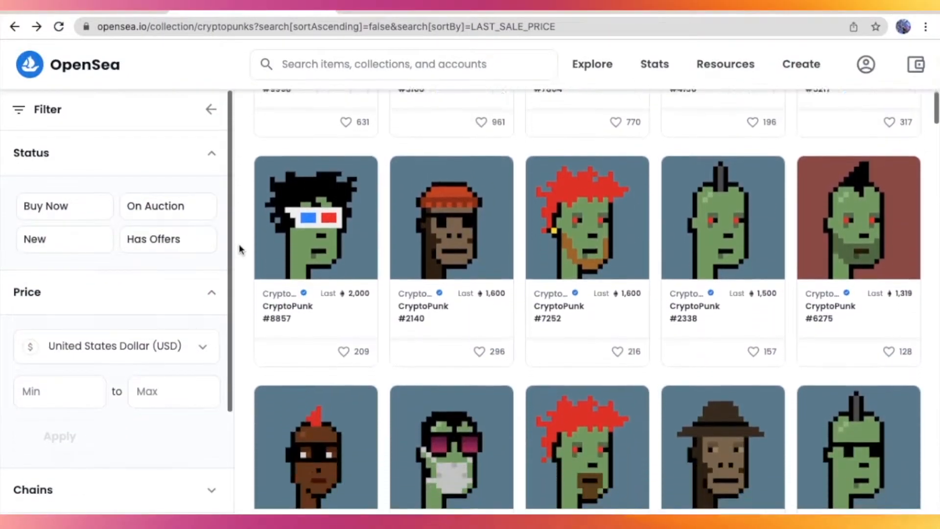
{"action": "scroll", "coordinate": [239, 244], "scroll_direction": "down", "scroll_amount": 1}
{"action": "scroll", "coordinate": [239, 244], "scroll_direction": "down", "scroll_amount": 1}
{"action": "scroll", "coordinate": [239, 245], "scroll_direction": "down", "scroll_amount": 1}
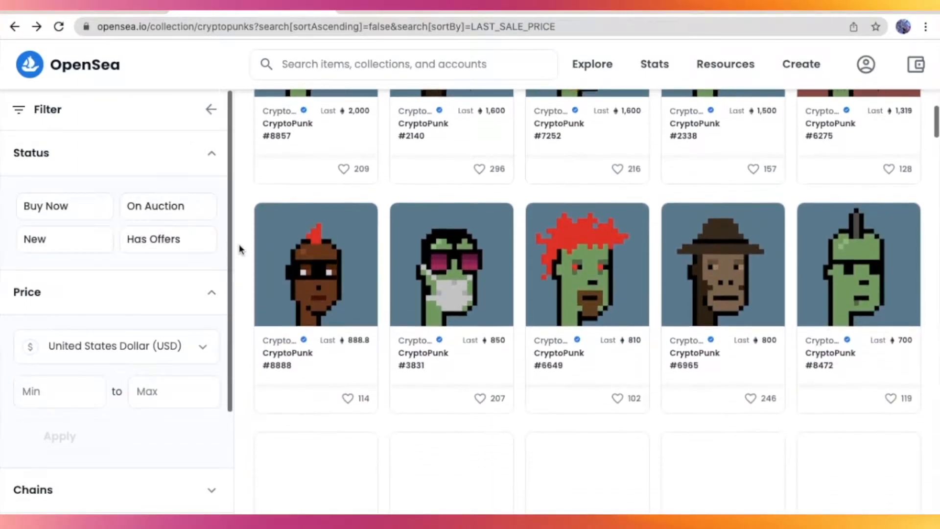
{"action": "scroll", "coordinate": [239, 245], "scroll_direction": "down", "scroll_amount": 1}
{"action": "scroll", "coordinate": [239, 244], "scroll_direction": "down", "scroll_amount": 1}
{"action": "scroll", "coordinate": [239, 244], "scroll_direction": "down", "scroll_amount": 1}
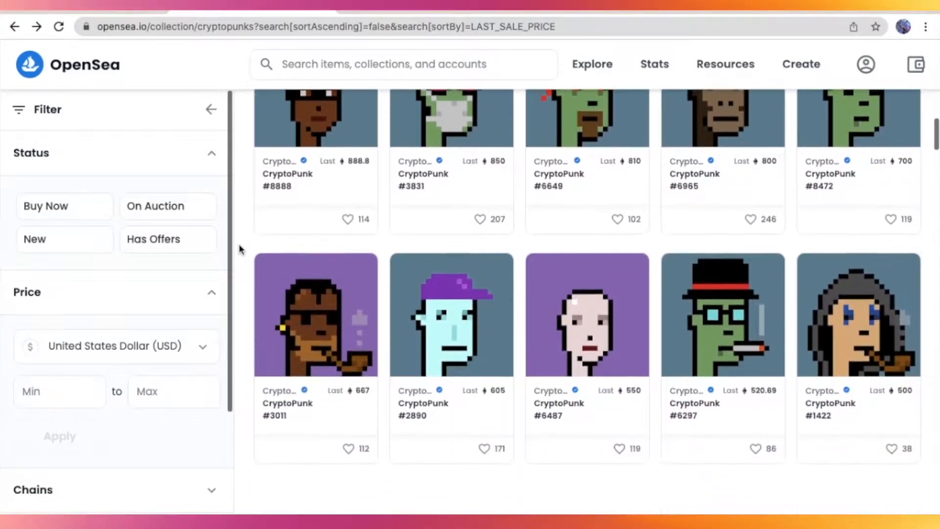
{"action": "scroll", "coordinate": [239, 244], "scroll_direction": "down", "scroll_amount": 1}
{"action": "scroll", "coordinate": [239, 244], "scroll_direction": "down", "scroll_amount": 2}
{"action": "scroll", "coordinate": [239, 244], "scroll_direction": "down", "scroll_amount": 1}
{"action": "scroll", "coordinate": [238, 244], "scroll_direction": "down", "scroll_amount": 3}
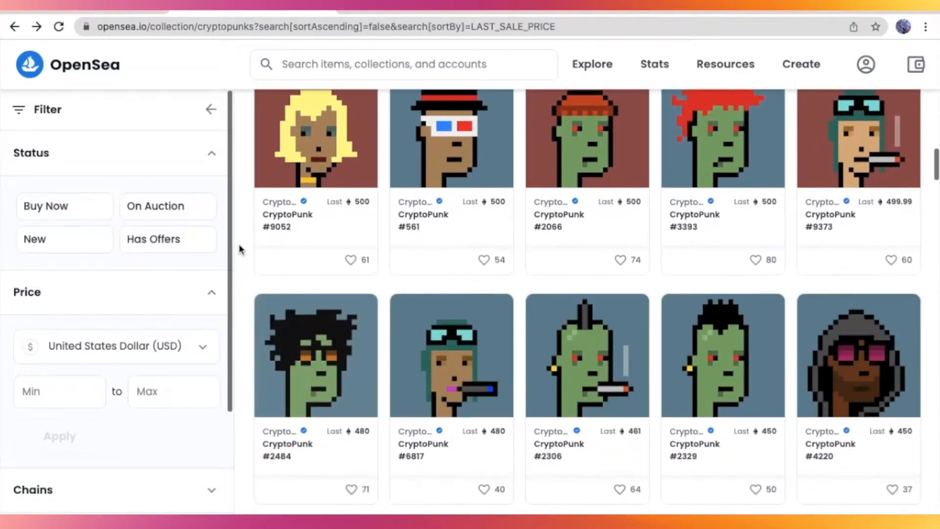
{"action": "scroll", "coordinate": [238, 244], "scroll_direction": "down", "scroll_amount": 3}
{"action": "scroll", "coordinate": [239, 243], "scroll_direction": "down", "scroll_amount": 2}
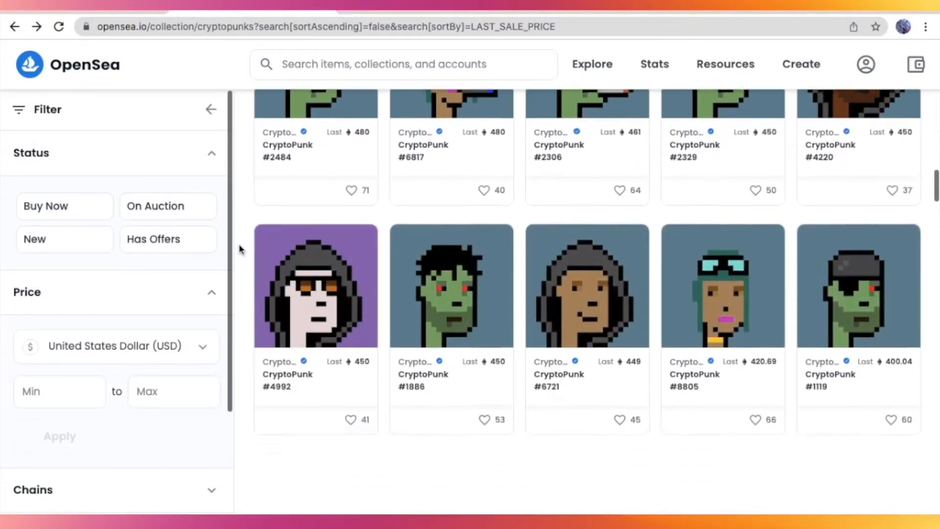
{"action": "scroll", "coordinate": [239, 244], "scroll_direction": "down", "scroll_amount": 1}
{"action": "scroll", "coordinate": [239, 244], "scroll_direction": "down", "scroll_amount": 2}
{"action": "scroll", "coordinate": [239, 245], "scroll_direction": "down", "scroll_amount": 2}
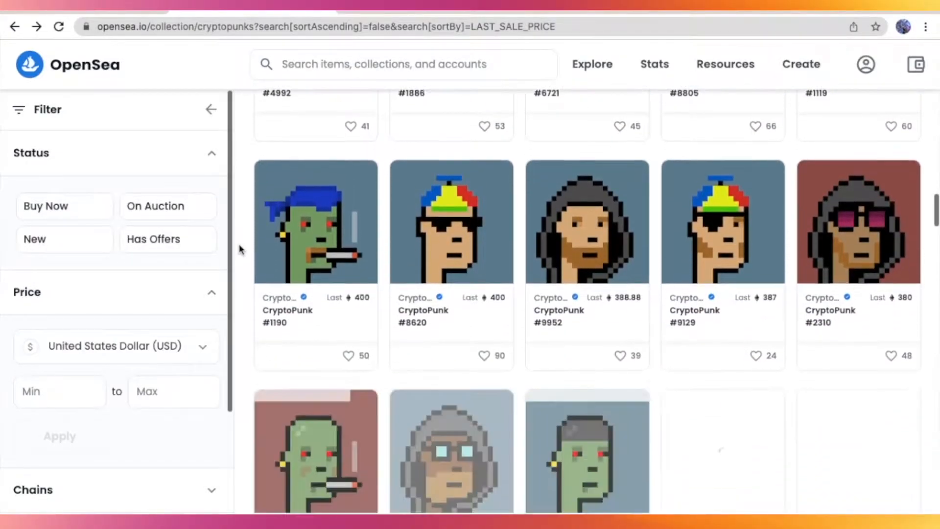
{"action": "scroll", "coordinate": [239, 244], "scroll_direction": "down", "scroll_amount": 2}
{"action": "scroll", "coordinate": [238, 244], "scroll_direction": "down", "scroll_amount": 2}
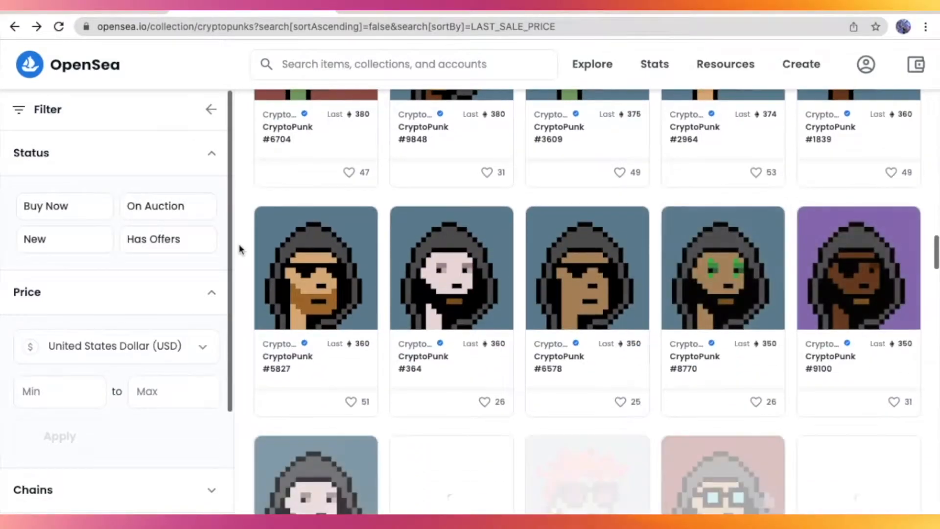
{"action": "scroll", "coordinate": [239, 244], "scroll_direction": "down", "scroll_amount": 1}
{"action": "scroll", "coordinate": [239, 244], "scroll_direction": "down", "scroll_amount": 1}
{"action": "scroll", "coordinate": [238, 244], "scroll_direction": "down", "scroll_amount": 1}
{"action": "scroll", "coordinate": [238, 244], "scroll_direction": "down", "scroll_amount": 1}
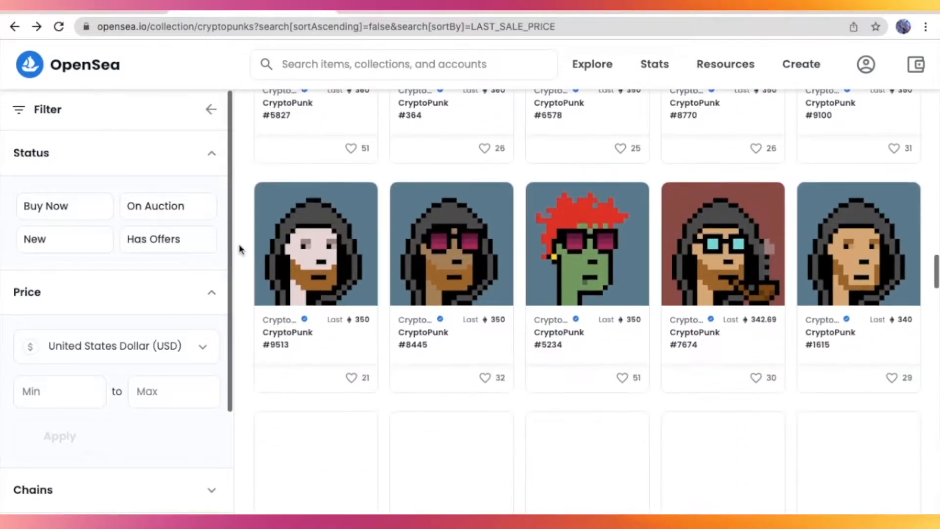
{"action": "scroll", "coordinate": [239, 243], "scroll_direction": "down", "scroll_amount": 1}
{"action": "scroll", "coordinate": [239, 244], "scroll_direction": "down", "scroll_amount": 1}
{"action": "scroll", "coordinate": [239, 244], "scroll_direction": "down", "scroll_amount": 1}
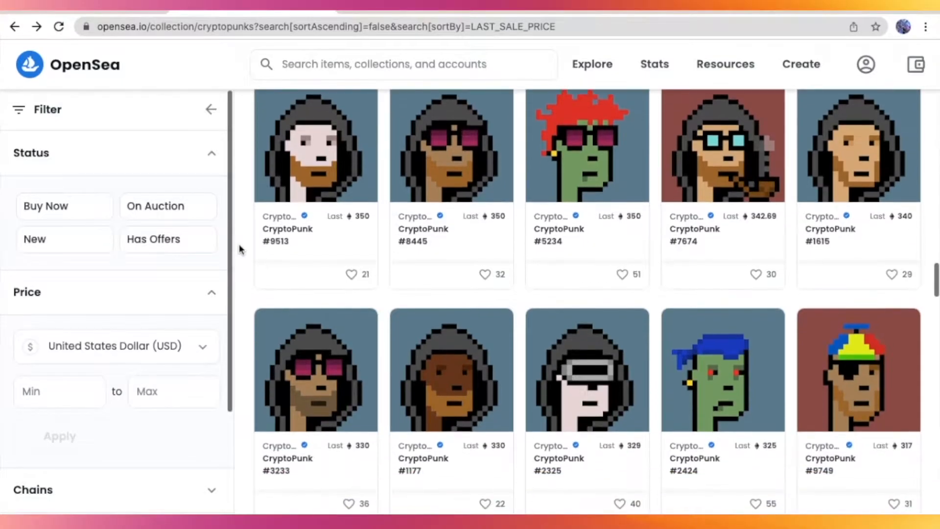
{"action": "scroll", "coordinate": [239, 244], "scroll_direction": "down", "scroll_amount": 1}
{"action": "scroll", "coordinate": [239, 244], "scroll_direction": "down", "scroll_amount": 1}
{"action": "scroll", "coordinate": [239, 244], "scroll_direction": "down", "scroll_amount": 1}
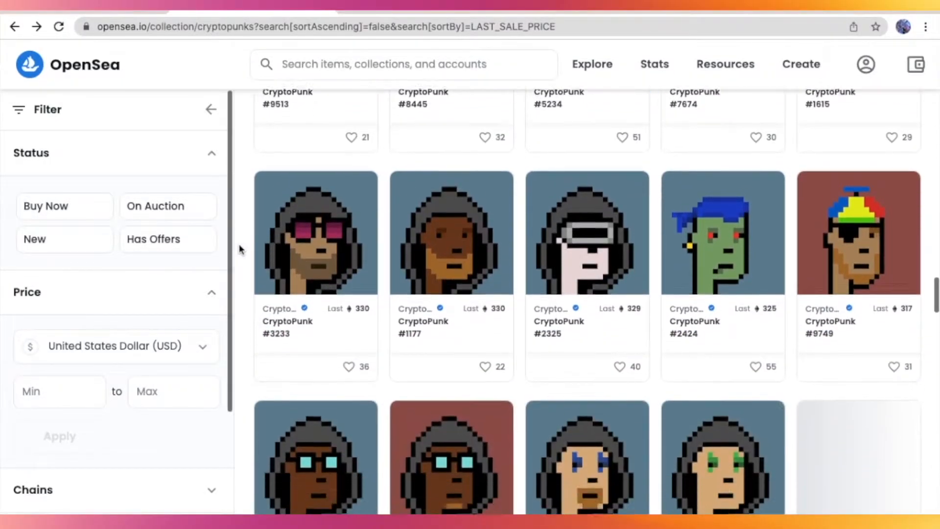
{"action": "scroll", "coordinate": [239, 244], "scroll_direction": "down", "scroll_amount": 2}
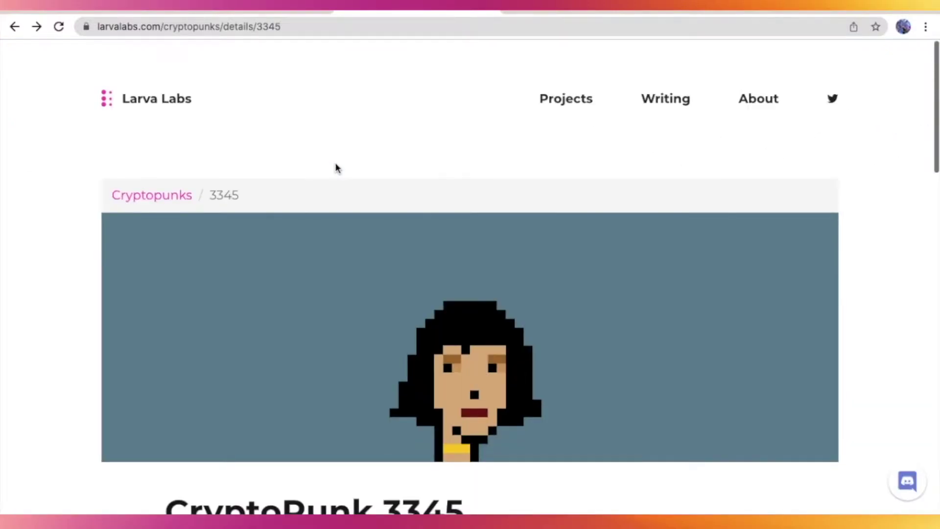
Step: Go back to the CryptoPunks overview page on larvalabs.com
{"action": "key", "text": "alt+Left"}
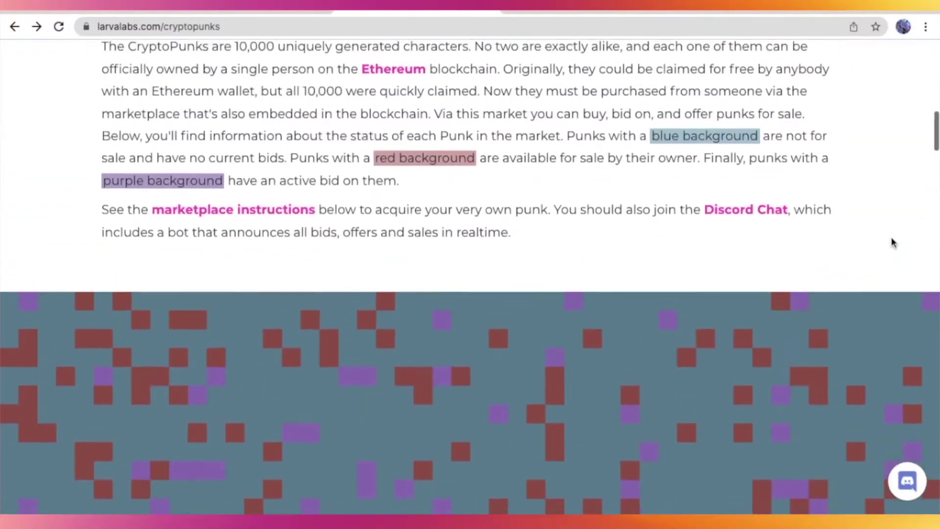
{"action": "scroll", "coordinate": [891, 237], "scroll_direction": "up", "scroll_amount": 10}
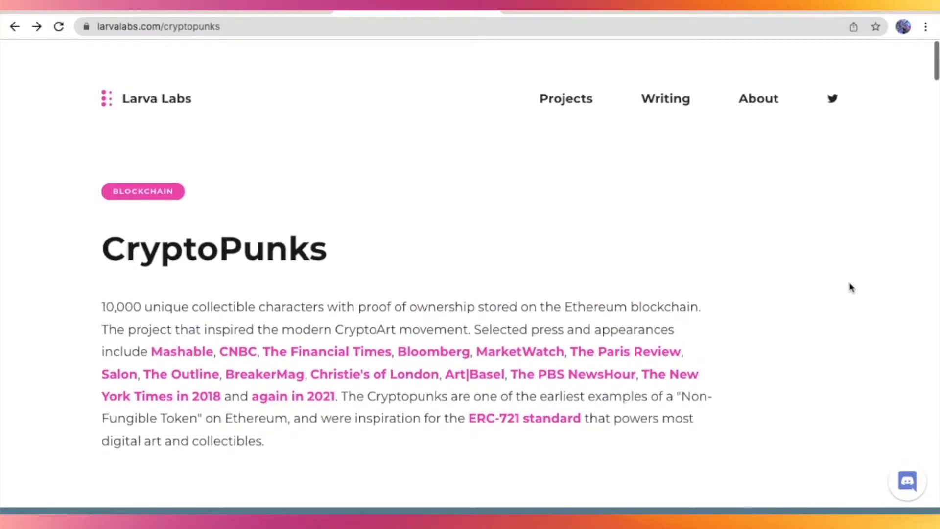
{"action": "scroll", "coordinate": [848, 281], "scroll_direction": "down", "scroll_amount": 3}
{"action": "scroll", "coordinate": [849, 281], "scroll_direction": "down", "scroll_amount": 2}
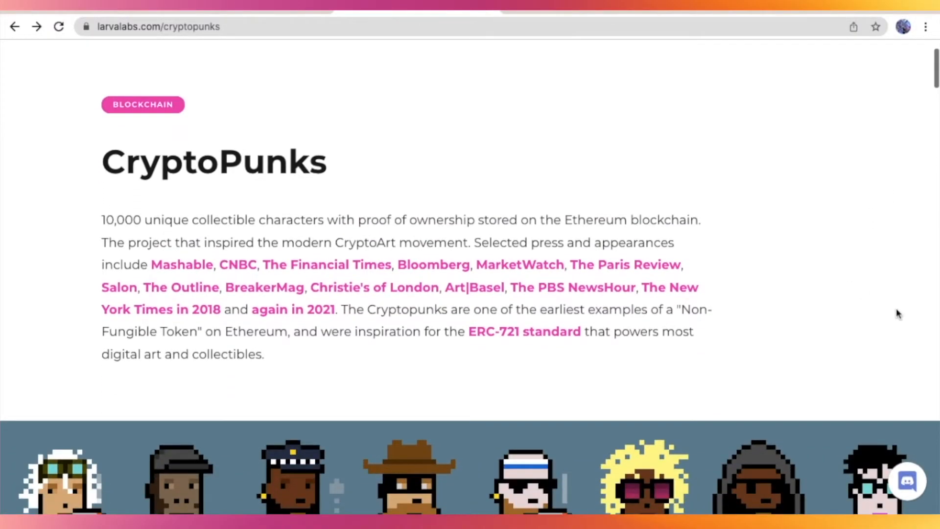
{"action": "scroll", "coordinate": [897, 314], "scroll_direction": "down", "scroll_amount": 1}
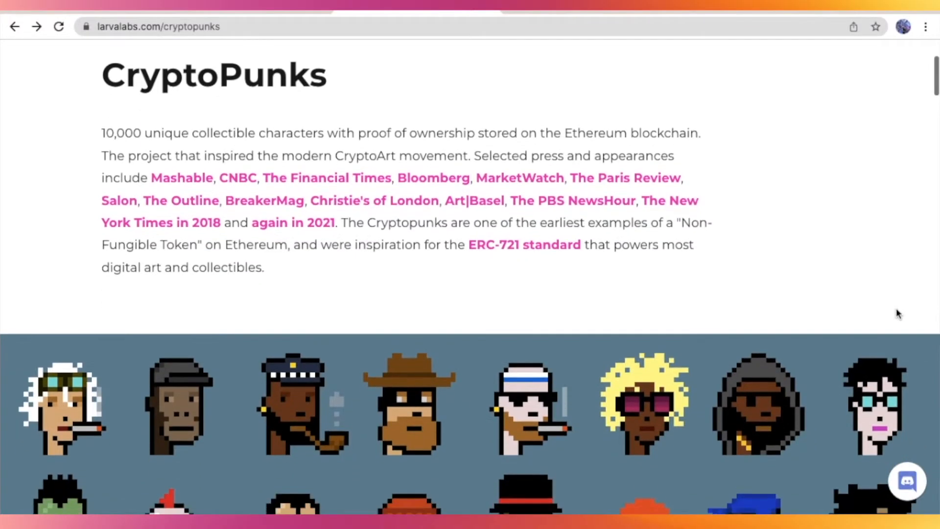
{"action": "scroll", "coordinate": [897, 314], "scroll_direction": "down", "scroll_amount": 2}
{"action": "scroll", "coordinate": [898, 313], "scroll_direction": "down", "scroll_amount": 2}
{"action": "scroll", "coordinate": [881, 307], "scroll_direction": "down", "scroll_amount": 3}
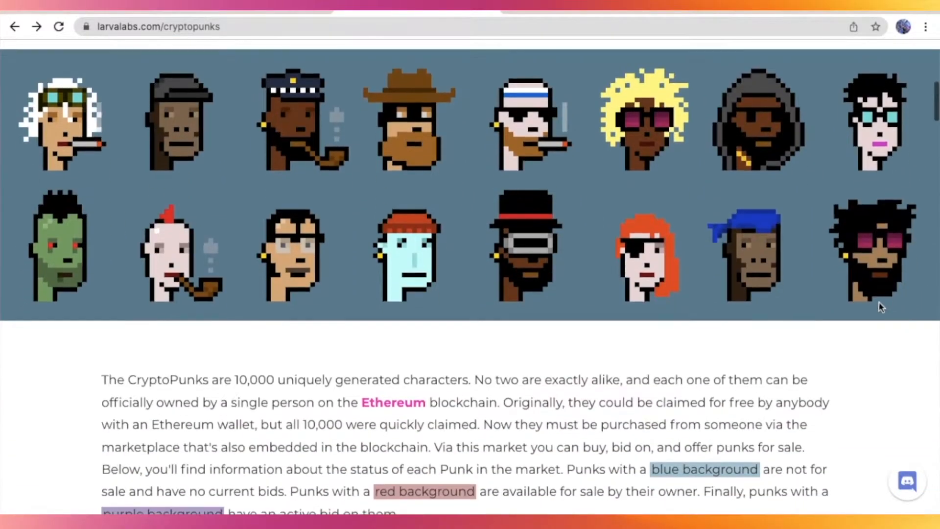
{"action": "scroll", "coordinate": [846, 277], "scroll_direction": "down", "scroll_amount": 2}
{"action": "scroll", "coordinate": [847, 277], "scroll_direction": "down", "scroll_amount": 1}
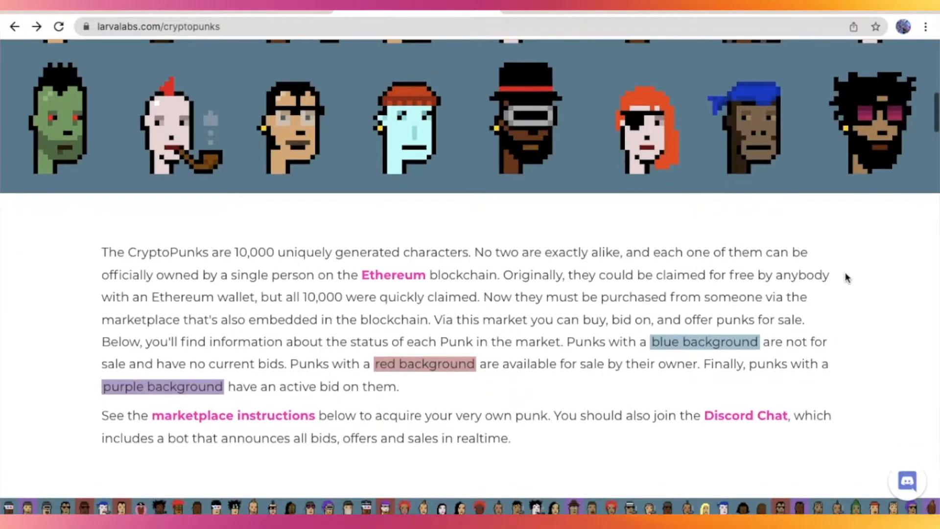
{"action": "scroll", "coordinate": [846, 277], "scroll_direction": "down", "scroll_amount": 1}
{"action": "scroll", "coordinate": [846, 277], "scroll_direction": "down", "scroll_amount": 1}
{"action": "scroll", "coordinate": [846, 277], "scroll_direction": "down", "scroll_amount": 1}
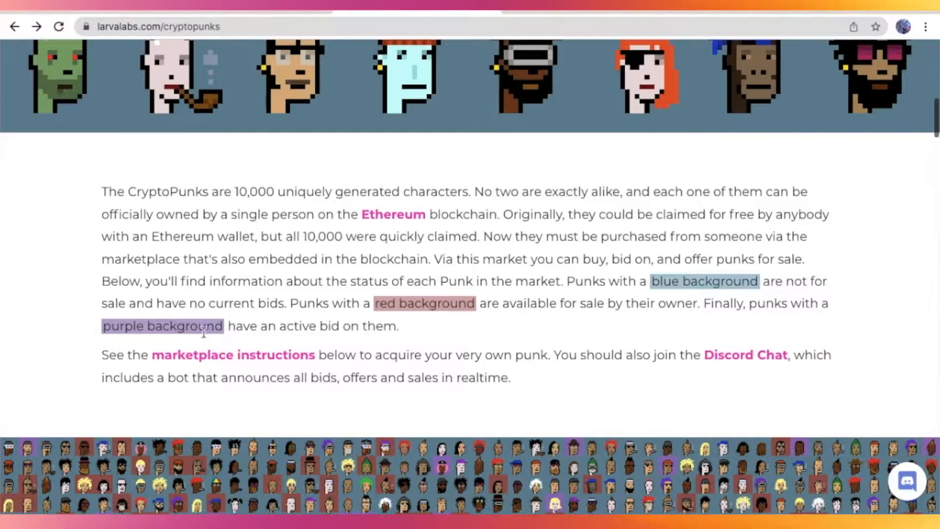
{"action": "scroll", "coordinate": [396, 405], "scroll_direction": "down", "scroll_amount": 1}
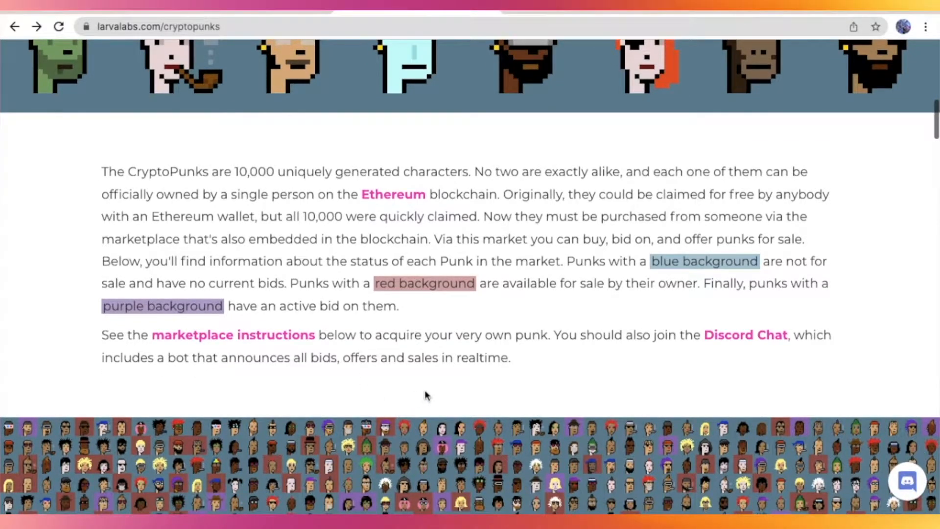
{"action": "scroll", "coordinate": [424, 390], "scroll_direction": "down", "scroll_amount": 3}
{"action": "scroll", "coordinate": [424, 391], "scroll_direction": "down", "scroll_amount": 3}
{"action": "scroll", "coordinate": [425, 390], "scroll_direction": "down", "scroll_amount": 5}
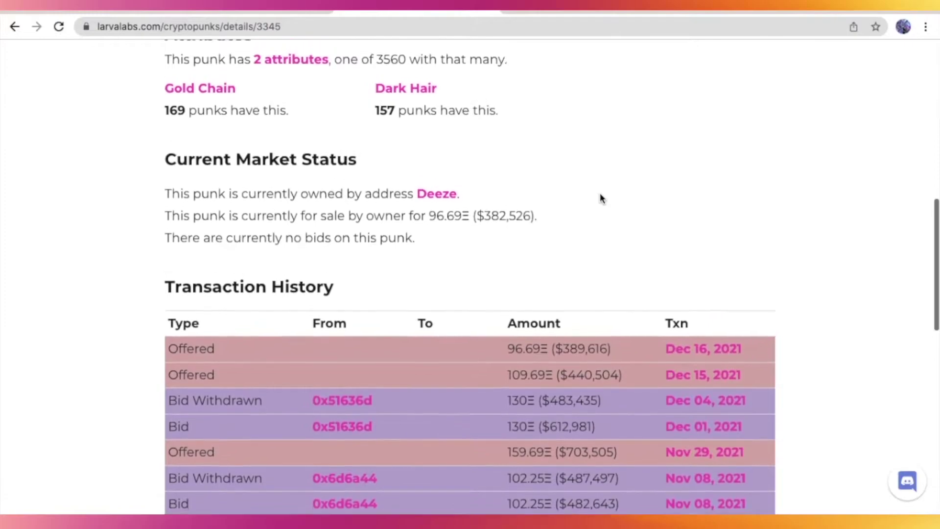
{"action": "scroll", "coordinate": [600, 193], "scroll_direction": "up", "scroll_amount": 2}
{"action": "scroll", "coordinate": [600, 193], "scroll_direction": "up", "scroll_amount": 2}
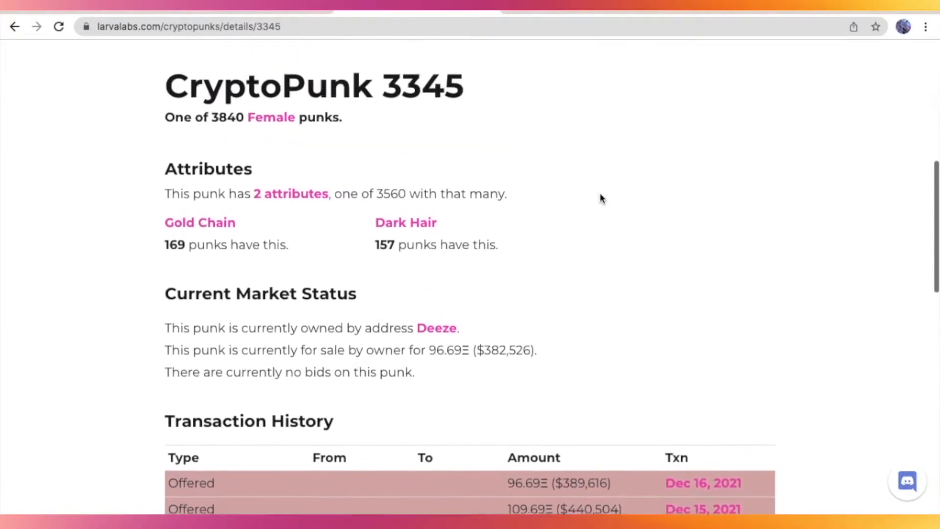
{"action": "scroll", "coordinate": [600, 198], "scroll_direction": "up", "scroll_amount": 2}
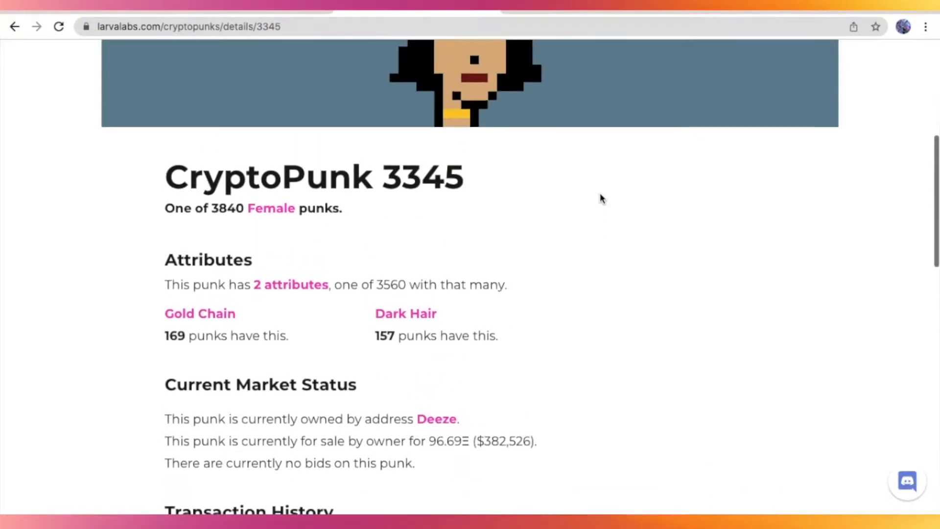
{"action": "scroll", "coordinate": [600, 198], "scroll_direction": "up", "scroll_amount": 2}
{"action": "scroll", "coordinate": [601, 197], "scroll_direction": "up", "scroll_amount": 1}
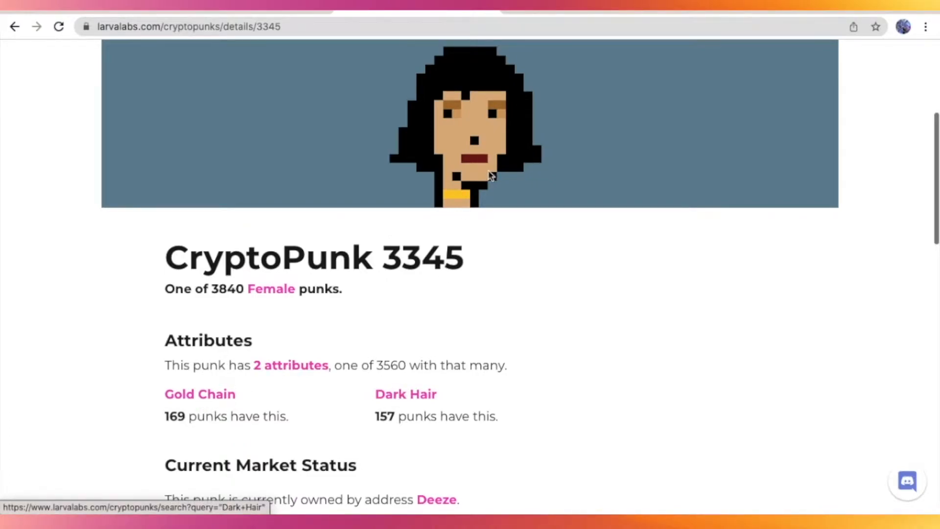
{"action": "scroll", "coordinate": [499, 168], "scroll_direction": "up", "scroll_amount": 3}
{"action": "scroll", "coordinate": [531, 172], "scroll_direction": "up", "scroll_amount": 1}
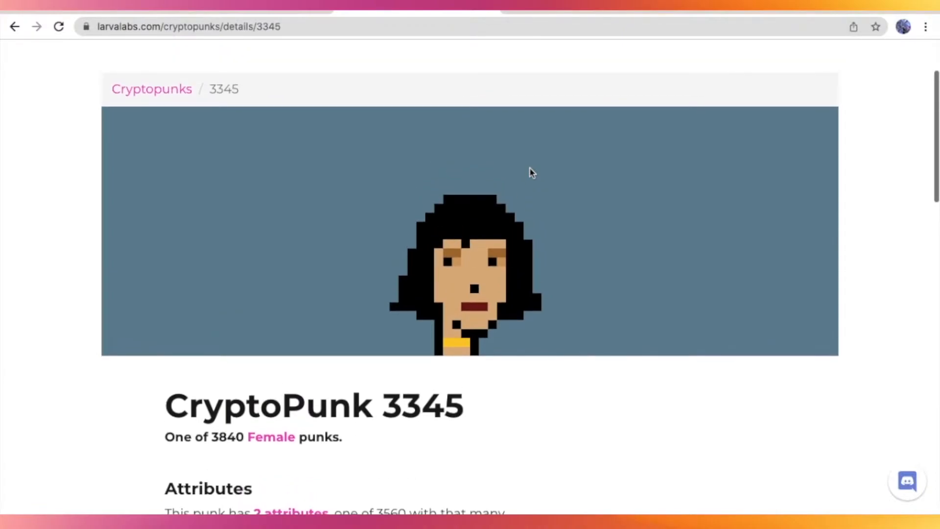
{"action": "scroll", "coordinate": [531, 171], "scroll_direction": "down", "scroll_amount": 1}
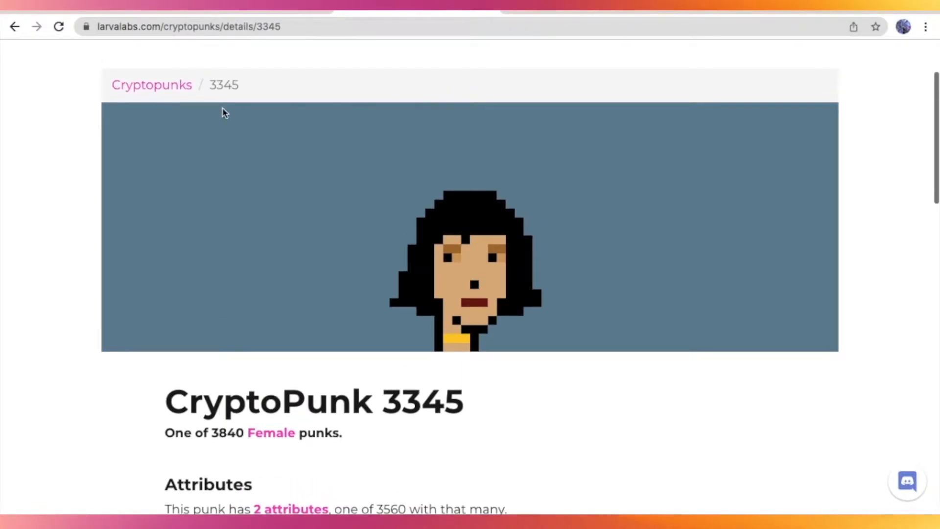
Step: Switch to the Canva Cryptopunks design and deselect the hair pixel on page 1
{"action": "left_click", "coordinate": [112, 11]}
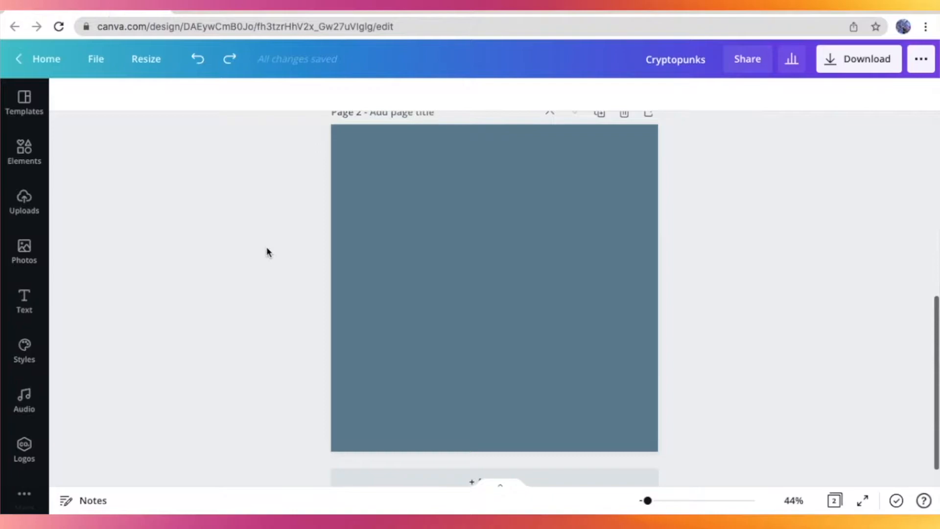
{"action": "left_click", "coordinate": [682, 297]}
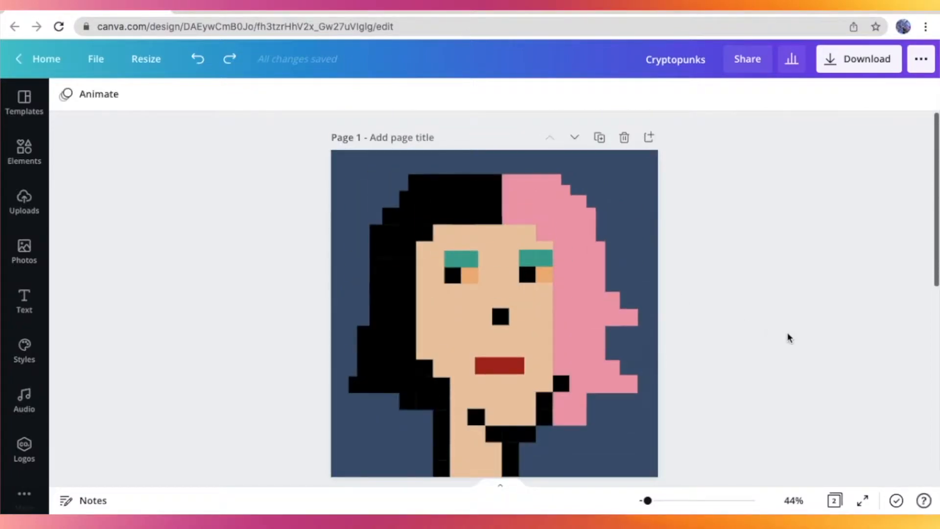
{"action": "scroll", "coordinate": [788, 338], "scroll_direction": "down", "scroll_amount": 2}
{"action": "scroll", "coordinate": [788, 337], "scroll_direction": "up", "scroll_amount": 2}
{"action": "scroll", "coordinate": [788, 338], "scroll_direction": "down", "scroll_amount": 1}
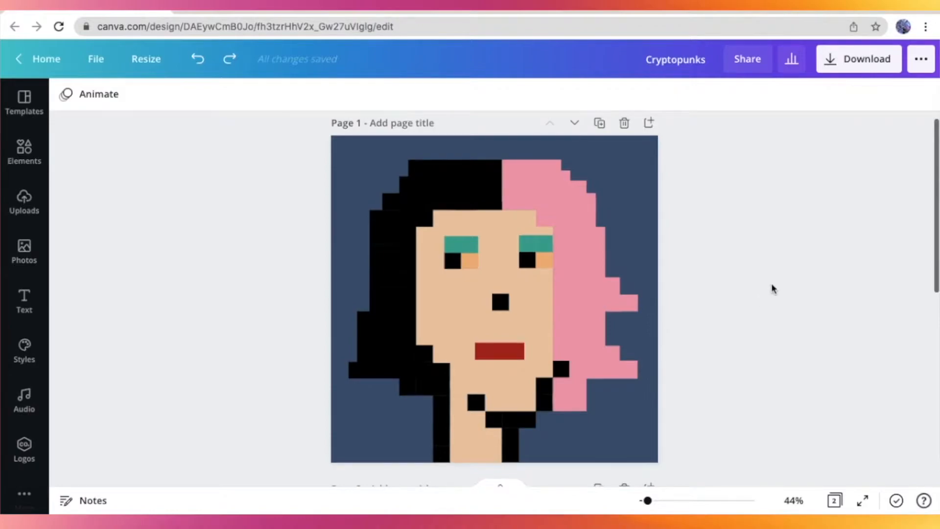
{"action": "scroll", "coordinate": [776, 288], "scroll_direction": "down", "scroll_amount": 1}
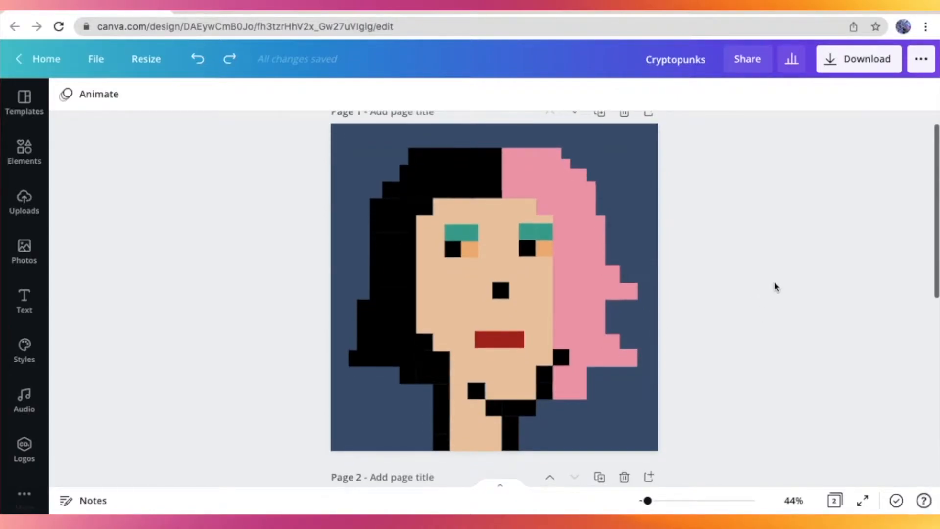
{"action": "scroll", "coordinate": [777, 287], "scroll_direction": "down", "scroll_amount": 3}
{"action": "scroll", "coordinate": [731, 313], "scroll_direction": "down", "scroll_amount": 3}
{"action": "scroll", "coordinate": [731, 314], "scroll_direction": "down", "scroll_amount": 5}
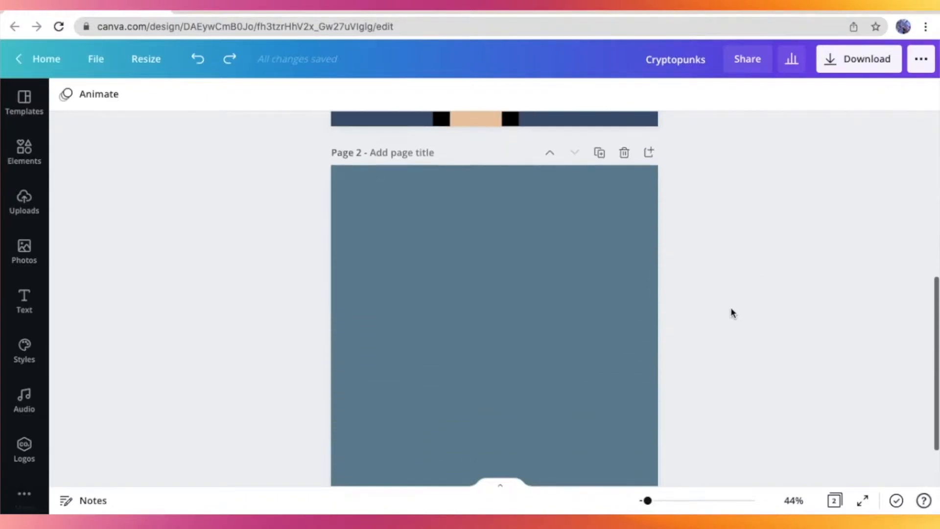
{"action": "scroll", "coordinate": [732, 313], "scroll_direction": "down", "scroll_amount": 3}
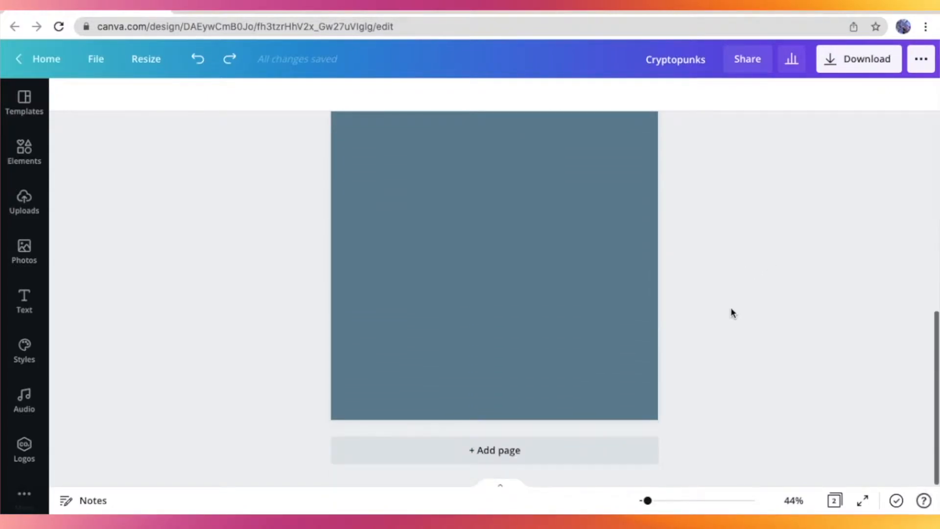
{"action": "scroll", "coordinate": [732, 314], "scroll_direction": "up", "scroll_amount": 3}
{"action": "scroll", "coordinate": [732, 313], "scroll_direction": "up", "scroll_amount": 2}
{"action": "scroll", "coordinate": [732, 313], "scroll_direction": "up", "scroll_amount": 2}
{"action": "scroll", "coordinate": [731, 314], "scroll_direction": "up", "scroll_amount": 3}
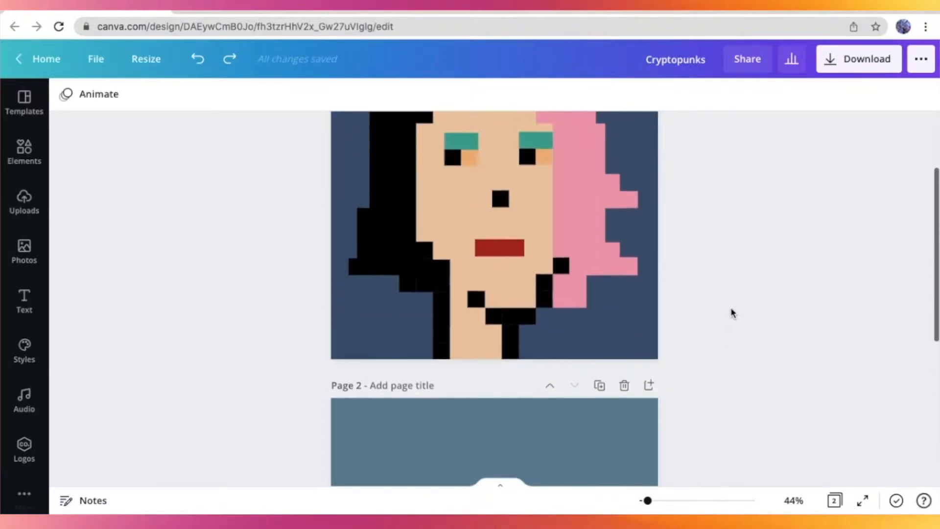
{"action": "scroll", "coordinate": [732, 314], "scroll_direction": "up", "scroll_amount": 3}
{"action": "scroll", "coordinate": [732, 314], "scroll_direction": "down", "scroll_amount": 4}
{"action": "scroll", "coordinate": [731, 313], "scroll_direction": "down", "scroll_amount": 3}
{"action": "scroll", "coordinate": [732, 314], "scroll_direction": "down", "scroll_amount": 2}
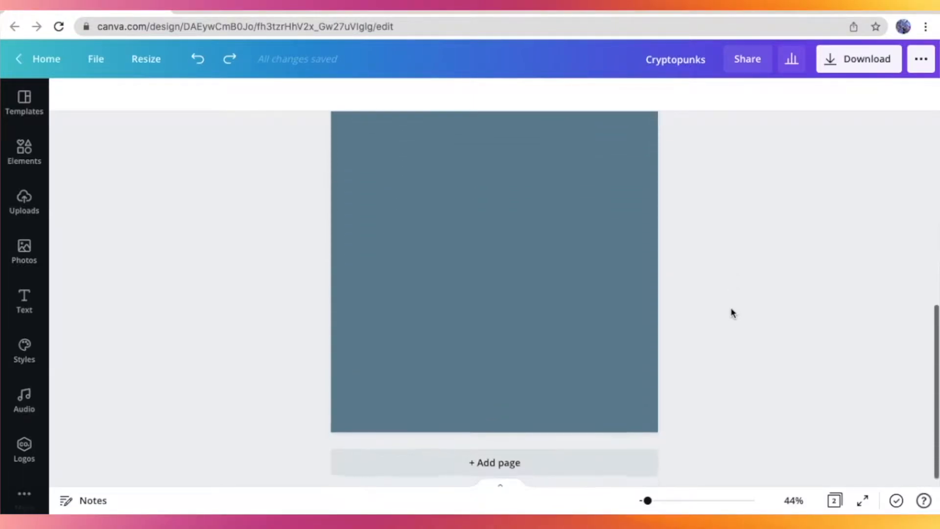
{"action": "scroll", "coordinate": [732, 313], "scroll_direction": "up", "scroll_amount": 1}
{"action": "left_click", "coordinate": [602, 316]}
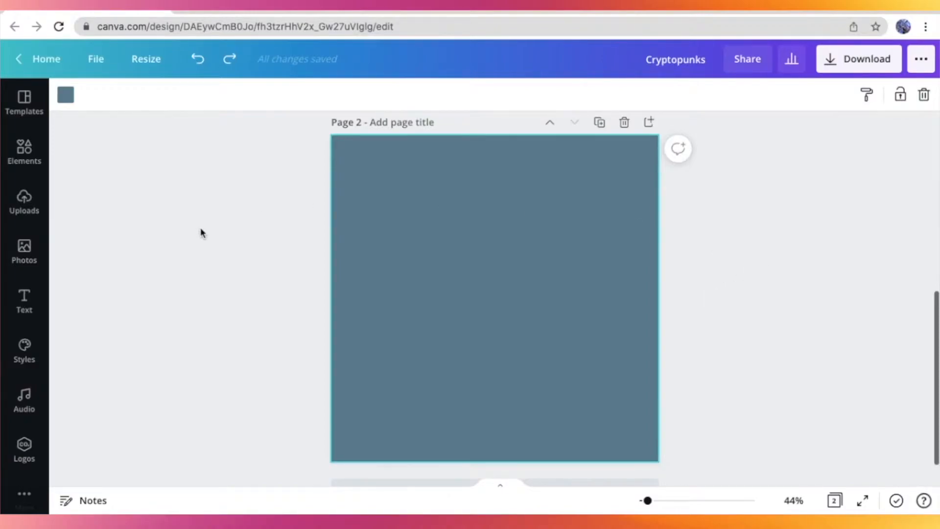
{"action": "left_click", "coordinate": [66, 96]}
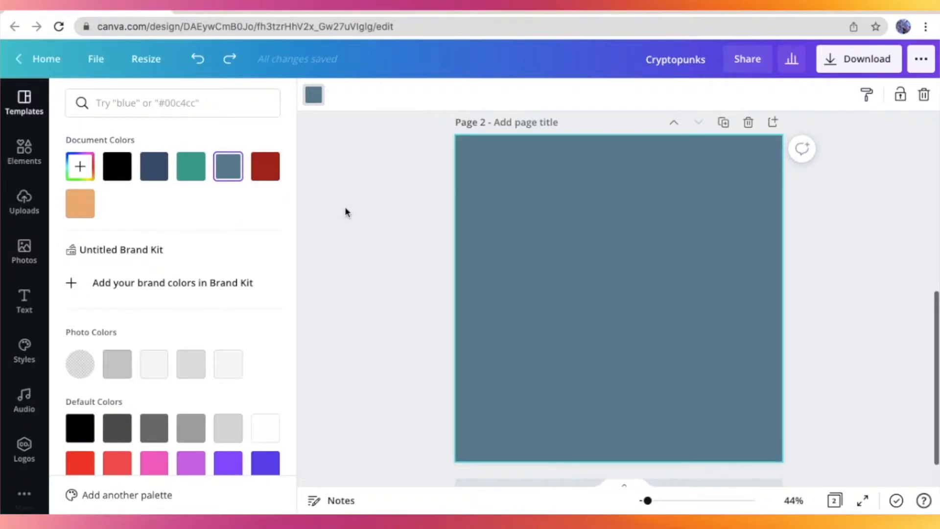
{"action": "left_click", "coordinate": [313, 97]}
{"action": "left_click", "coordinate": [722, 295]}
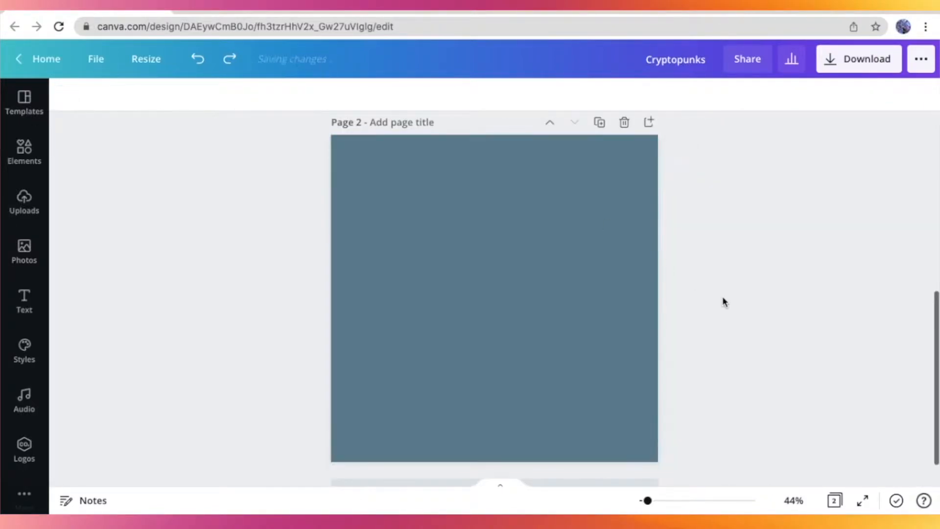
{"action": "scroll", "coordinate": [689, 149], "scroll_direction": "up", "scroll_amount": 1}
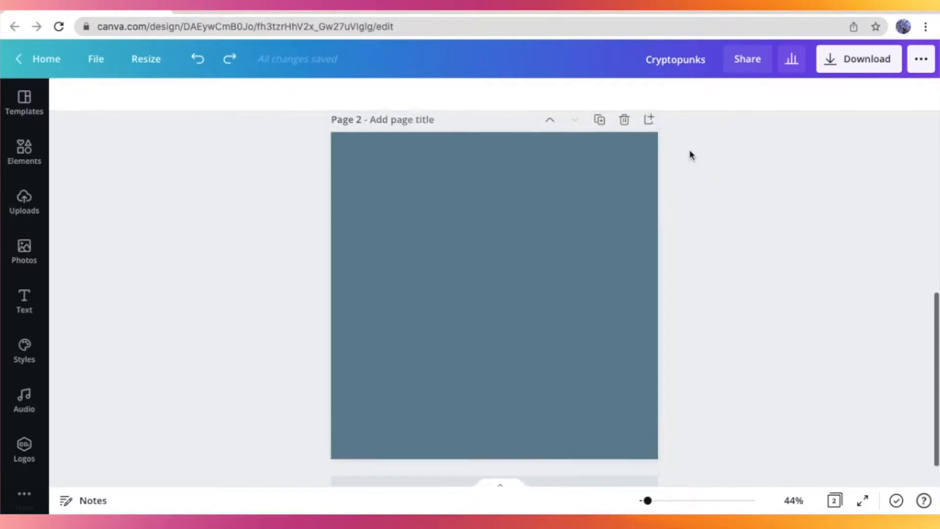
{"action": "scroll", "coordinate": [702, 214], "scroll_direction": "down", "scroll_amount": 1}
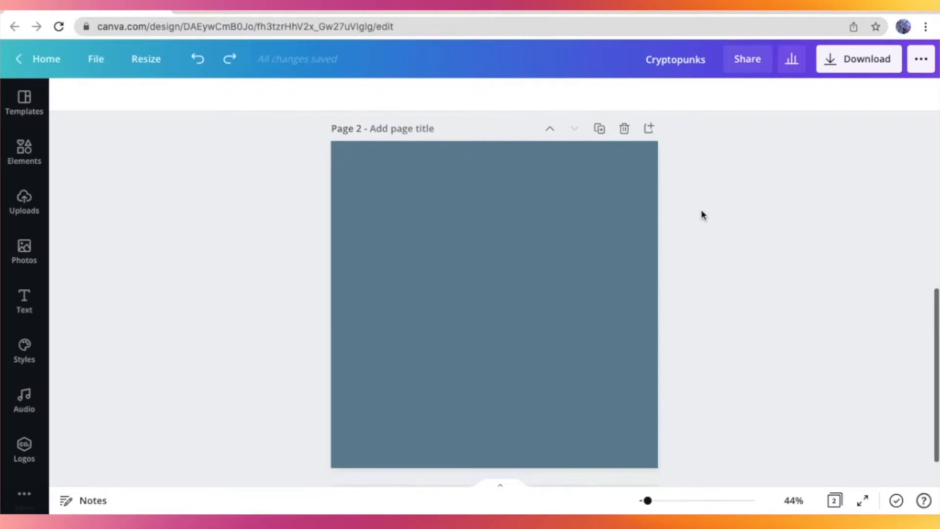
Step: Preview the Grey White Grid Transparent image in Google Images and copy it
{"action": "left_click", "coordinate": [577, 11]}
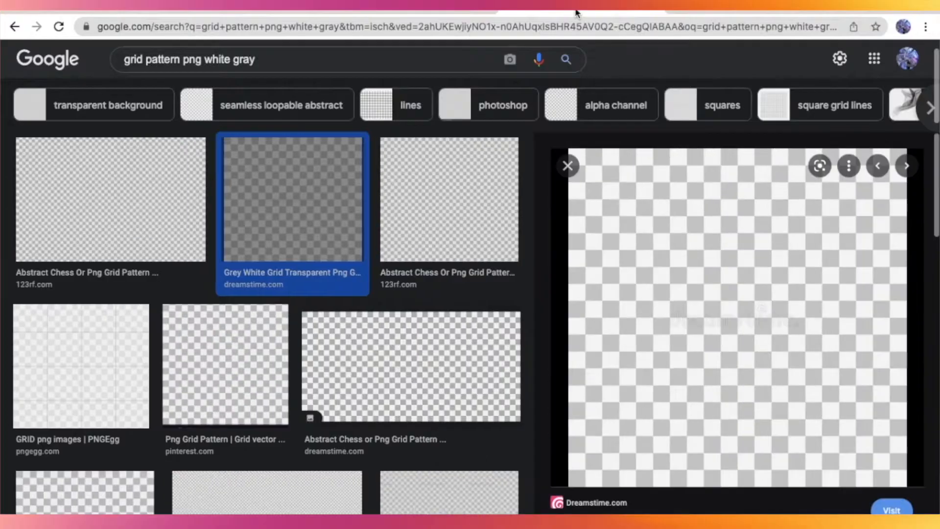
{"action": "scroll", "coordinate": [451, 162], "scroll_direction": "up", "scroll_amount": 2}
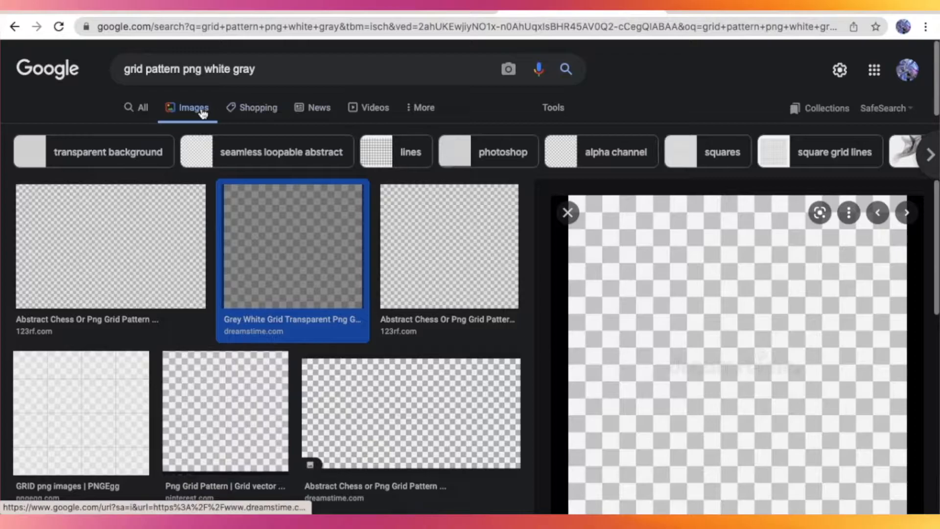
{"action": "left_click_drag", "start_coordinate": [125, 69], "coordinate": [248, 68]}
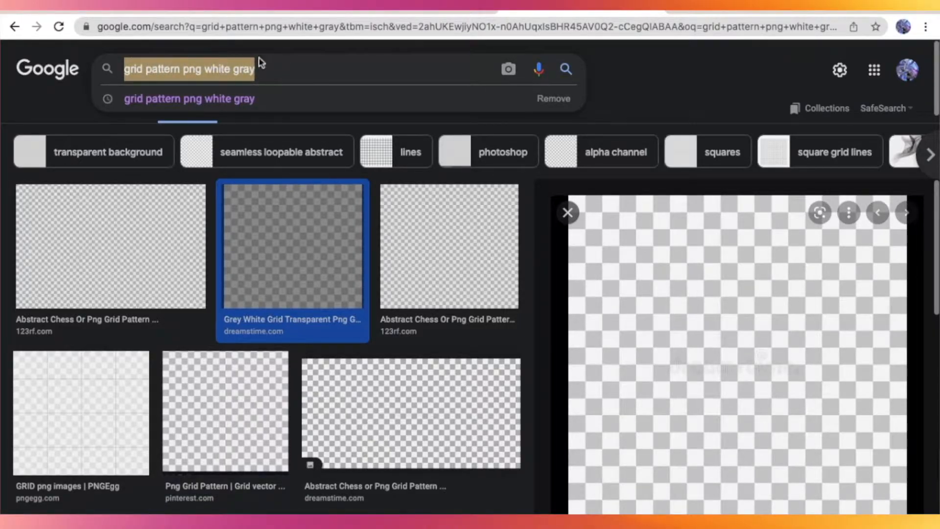
{"action": "left_click", "coordinate": [674, 74]}
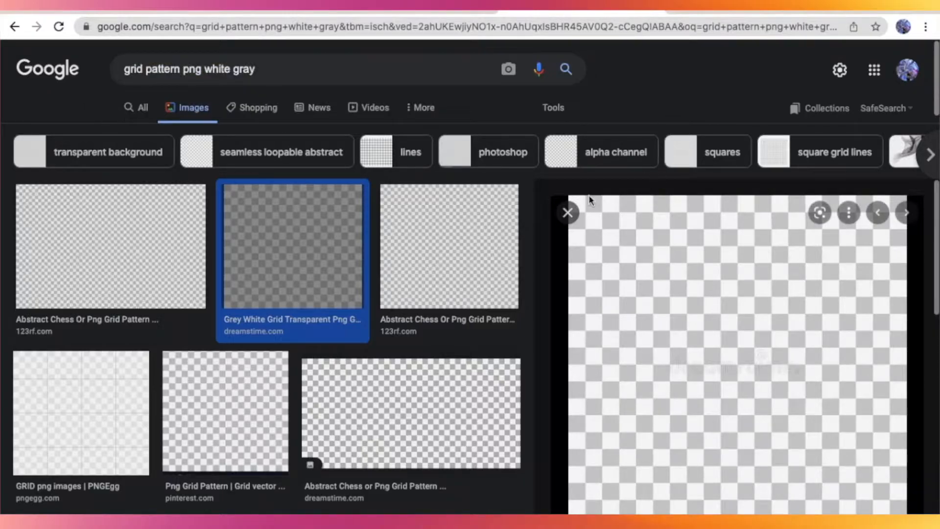
{"action": "left_click", "coordinate": [567, 212]}
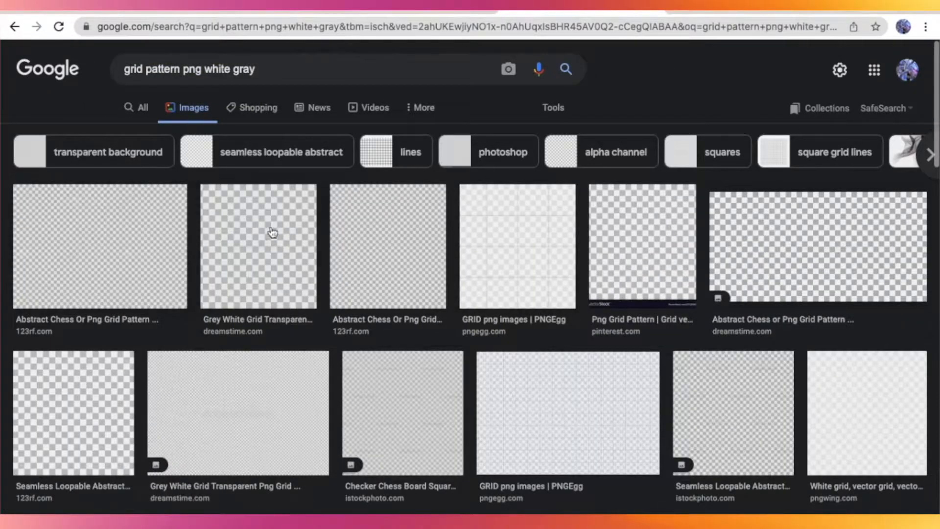
{"action": "left_click", "coordinate": [228, 265]}
{"action": "scroll", "coordinate": [733, 263], "scroll_direction": "up", "scroll_amount": 2}
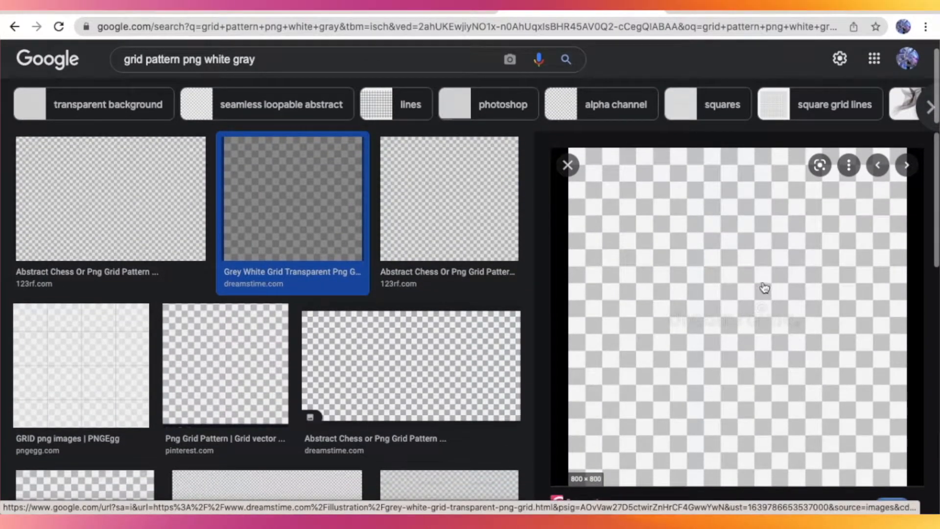
{"action": "right_click", "coordinate": [764, 287]}
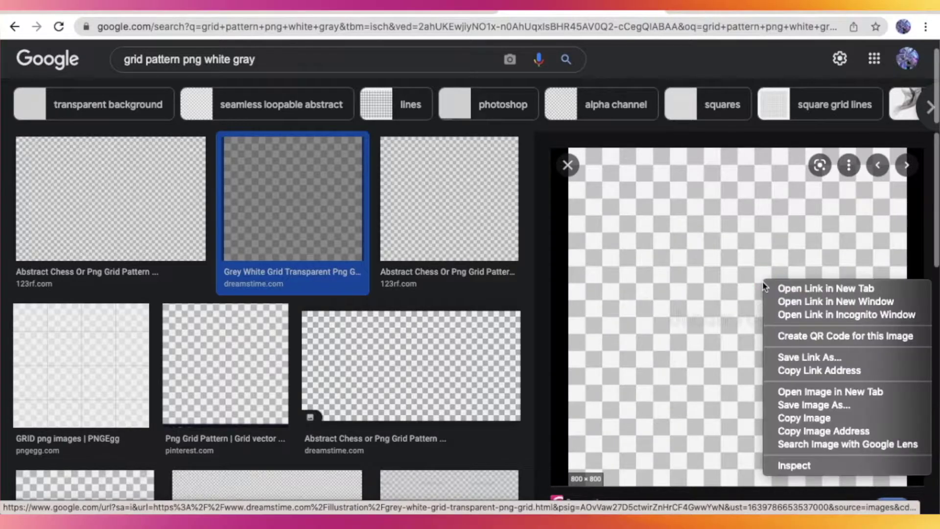
{"action": "left_click", "coordinate": [812, 418]}
Step: Paste the checkerboard grid image onto page 2 and enlarge it to fill the whole page
{"action": "key", "text": "ctrl+Tab"}
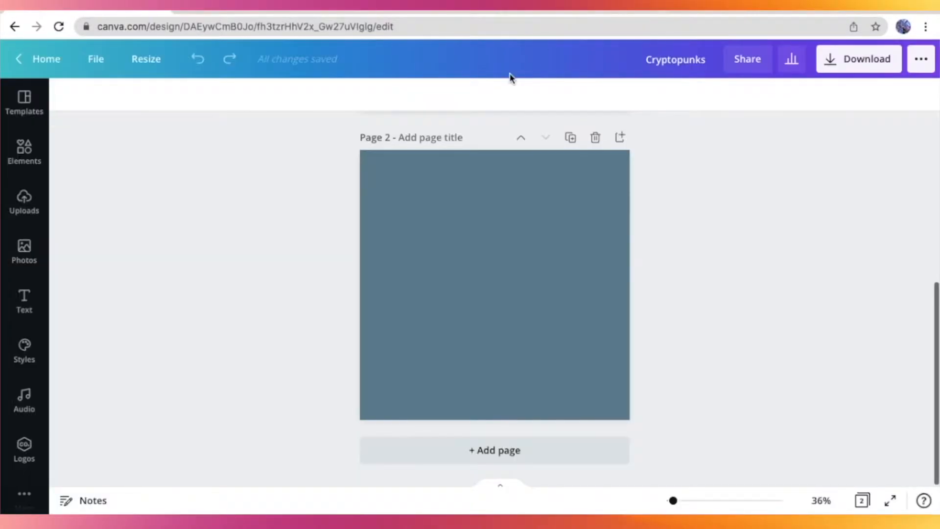
{"action": "key", "text": "ctrl+v"}
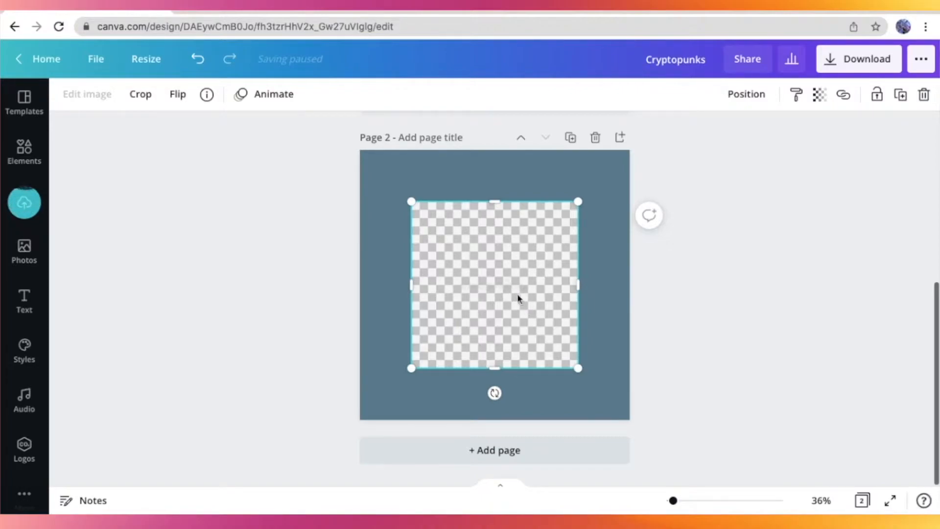
{"action": "left_click_drag", "start_coordinate": [543, 308], "coordinate": [483, 250]}
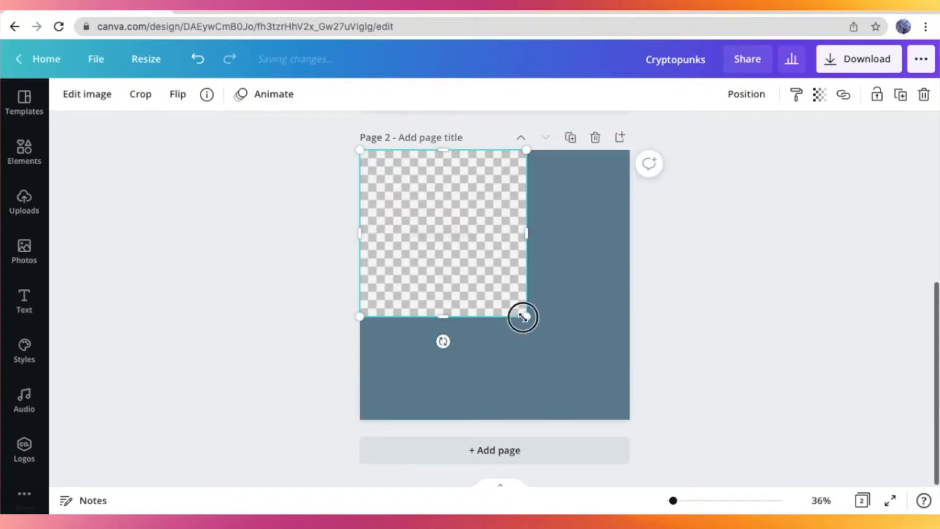
{"action": "left_click_drag", "start_coordinate": [523, 317], "coordinate": [631, 416]}
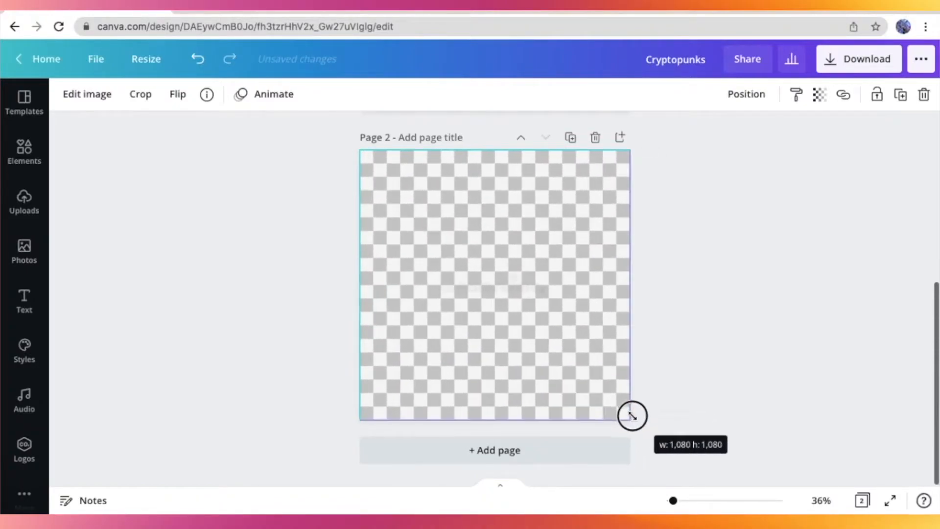
{"action": "left_click", "coordinate": [688, 398]}
{"action": "scroll", "coordinate": [811, 316], "scroll_direction": "up", "scroll_amount": 1}
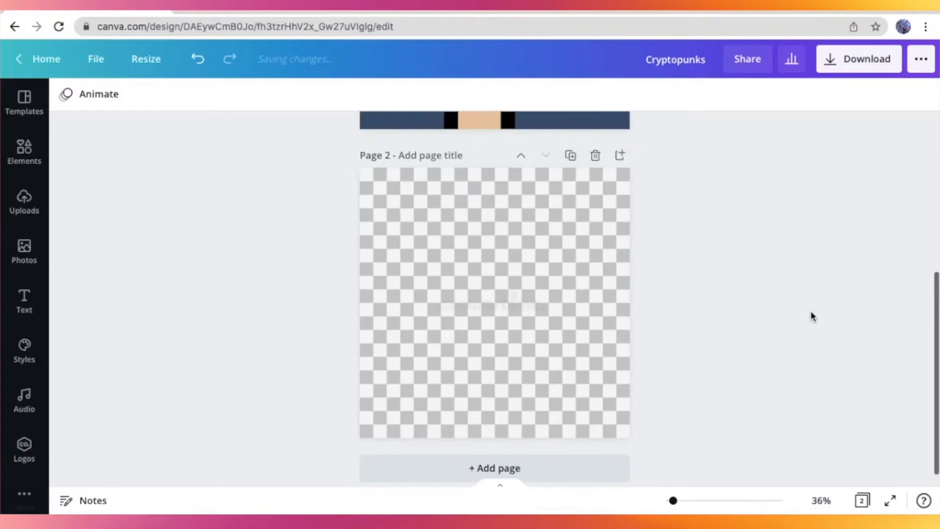
{"action": "scroll", "coordinate": [812, 317], "scroll_direction": "down", "scroll_amount": 1}
{"action": "left_click_drag", "start_coordinate": [674, 501], "coordinate": [675, 501]}
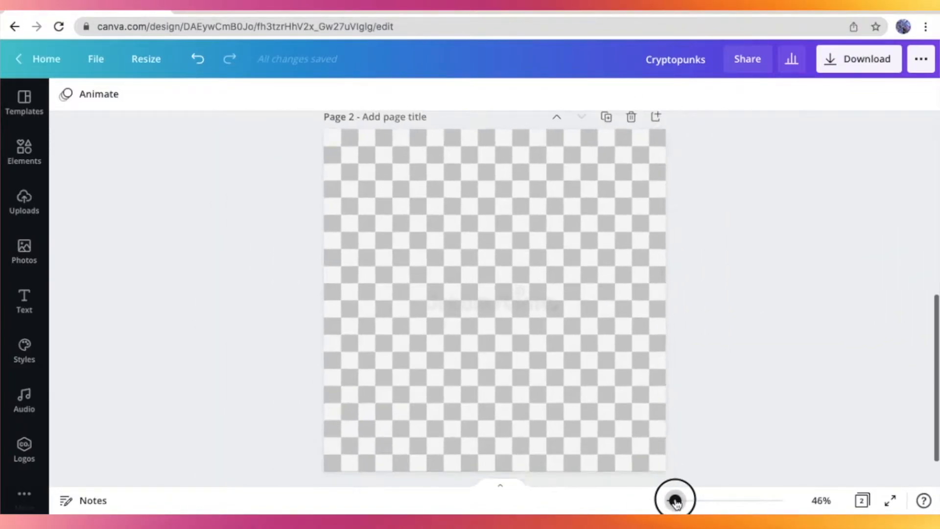
{"action": "scroll", "coordinate": [685, 444], "scroll_direction": "down", "scroll_amount": 1}
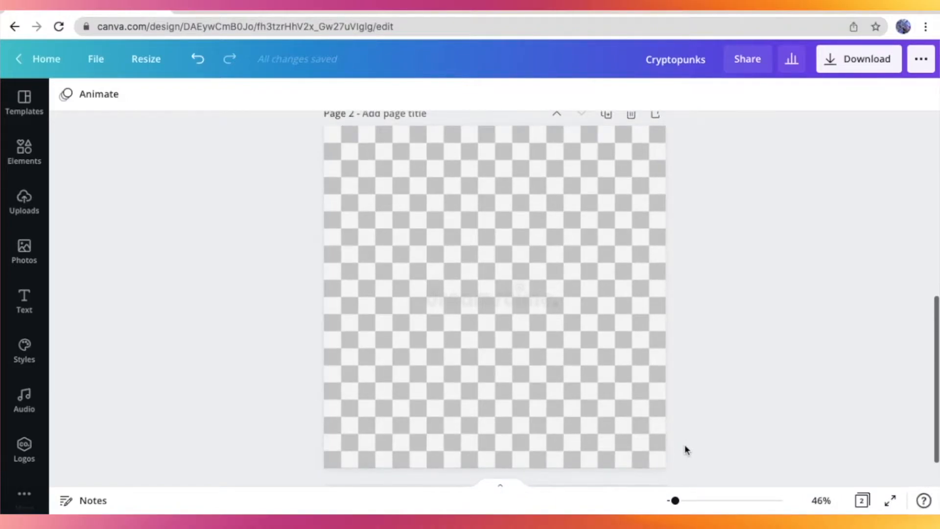
{"action": "scroll", "coordinate": [98, 201], "scroll_direction": "up", "scroll_amount": 5}
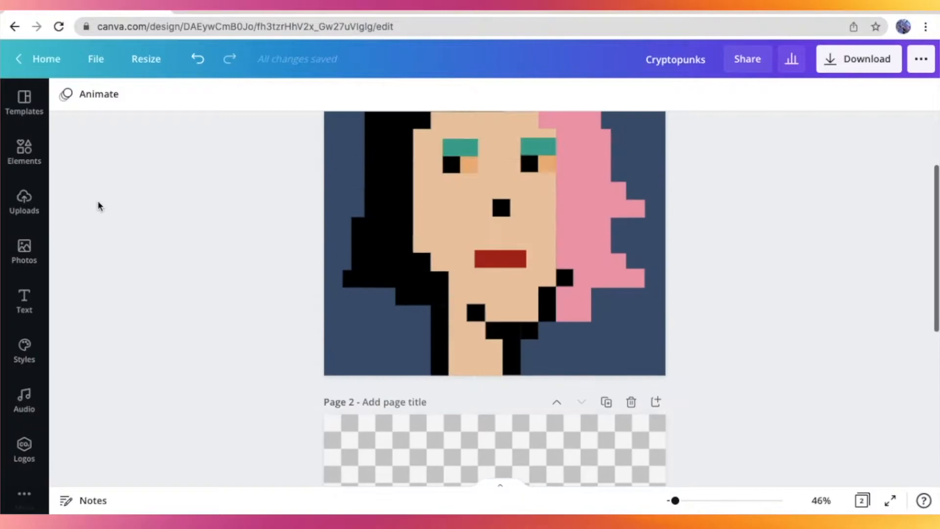
{"action": "scroll", "coordinate": [98, 200], "scroll_direction": "up", "scroll_amount": 3}
{"action": "scroll", "coordinate": [567, 392], "scroll_direction": "down", "scroll_amount": 3}
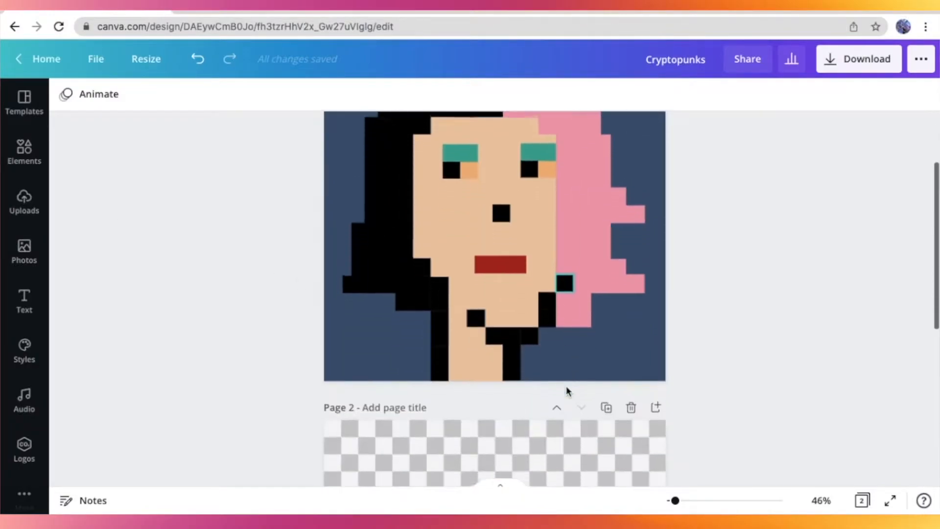
{"action": "scroll", "coordinate": [568, 393], "scroll_direction": "down", "scroll_amount": 4}
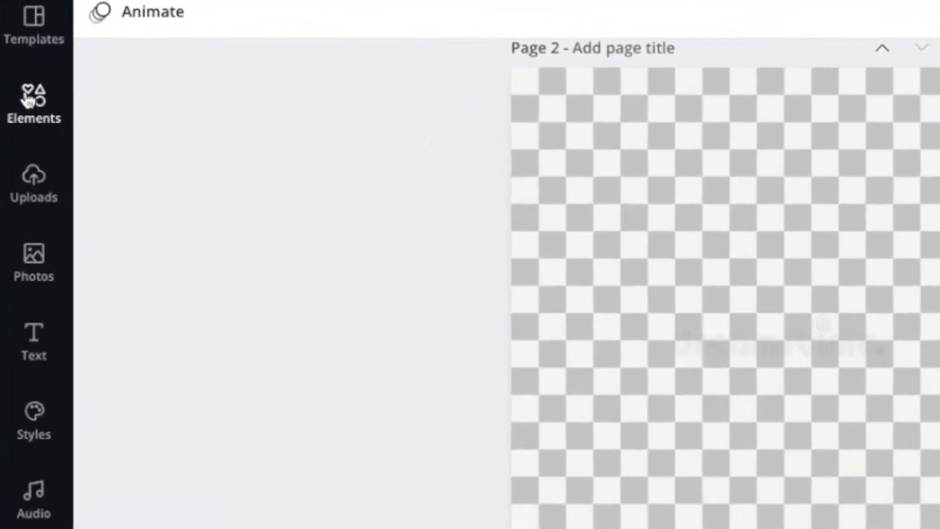
Step: Add a square shape from Elements to page 2 and move it toward the upper left
{"action": "left_click", "coordinate": [24, 152]}
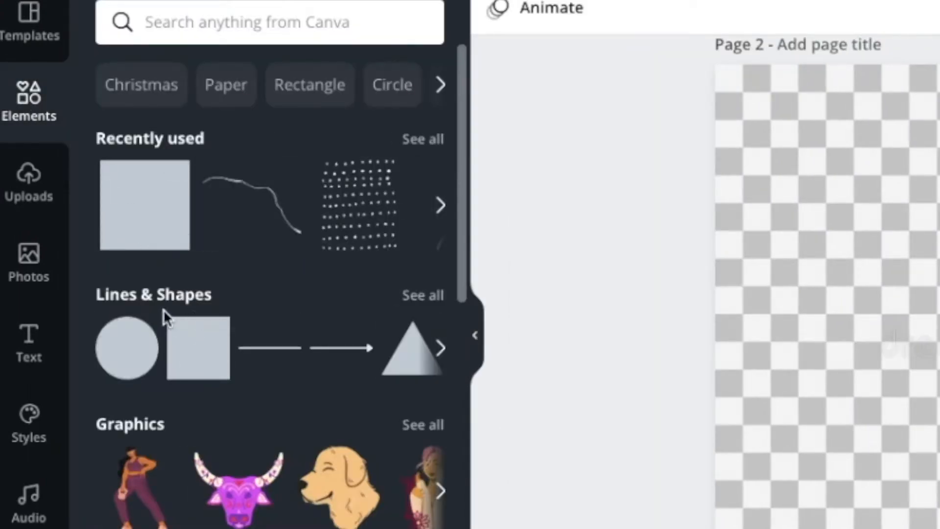
{"action": "left_click", "coordinate": [193, 371]}
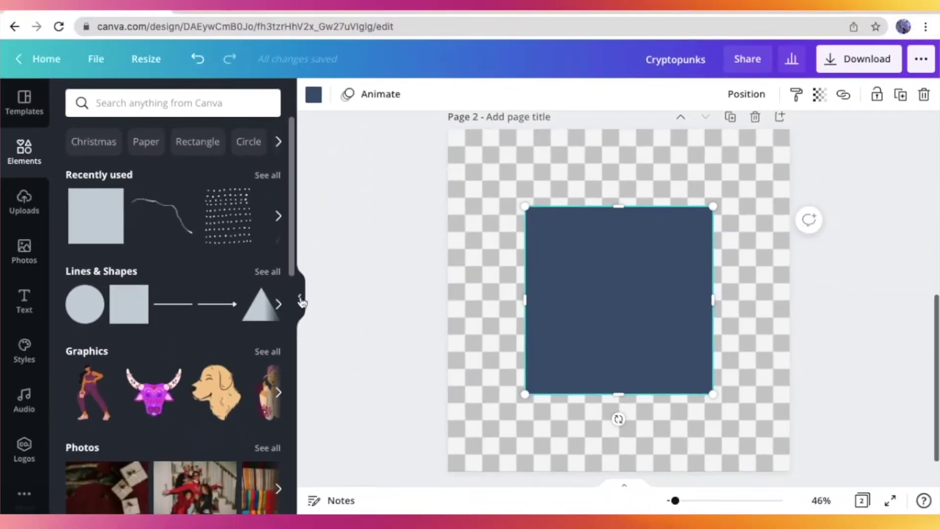
{"action": "left_click", "coordinate": [301, 299]}
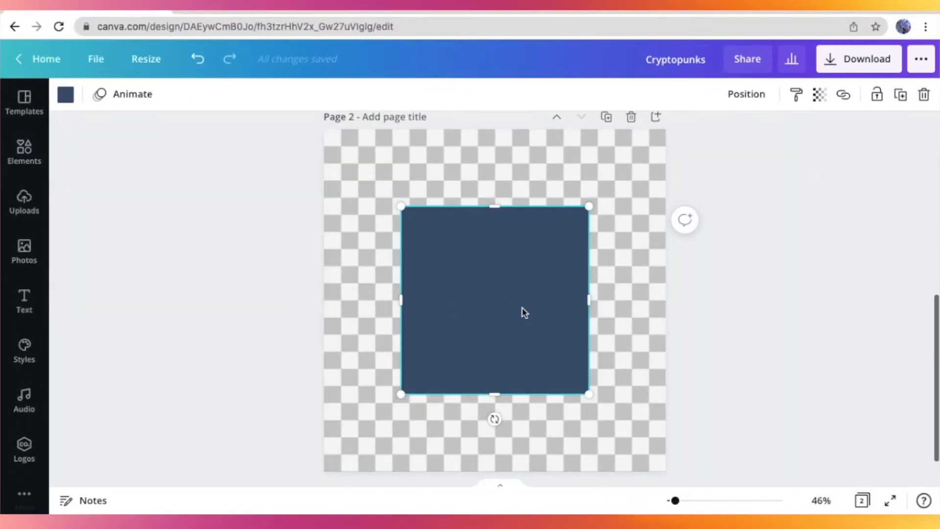
{"action": "left_click_drag", "start_coordinate": [536, 309], "coordinate": [474, 251]}
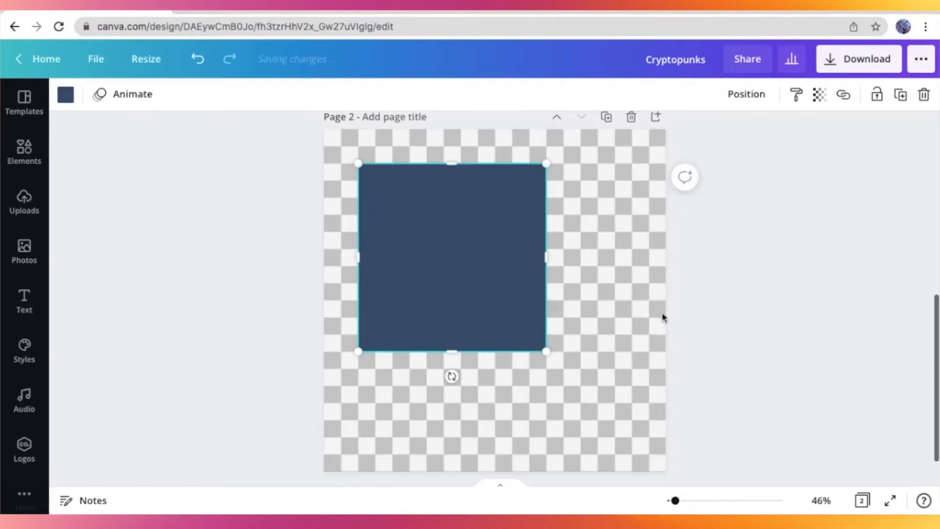
{"action": "left_click", "coordinate": [647, 299]}
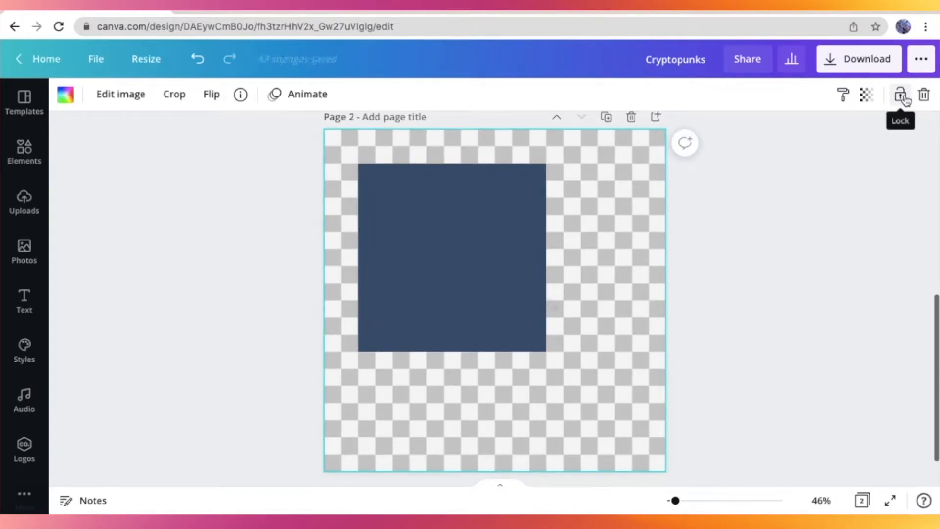
Step: Lock the checkerboard background and shrink the square down to a 54 by 54 pixel swatch
{"action": "left_click", "coordinate": [901, 96]}
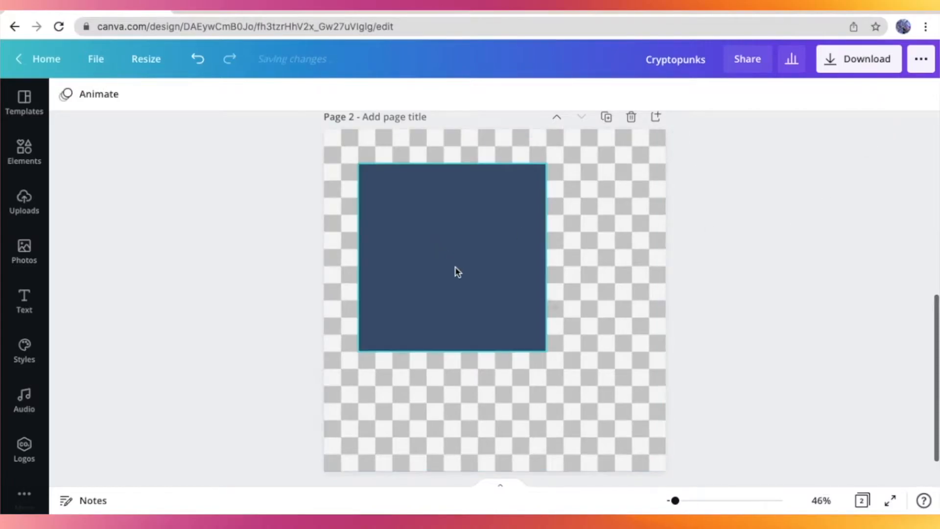
{"action": "left_click_drag", "start_coordinate": [456, 261], "coordinate": [443, 256]}
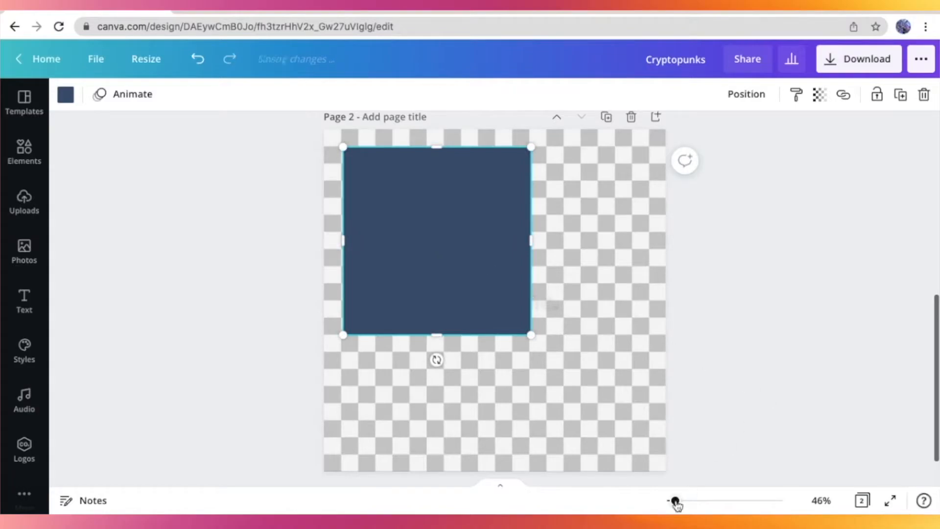
{"action": "left_click_drag", "start_coordinate": [676, 501], "coordinate": [689, 501]}
{"action": "scroll", "coordinate": [633, 379], "scroll_direction": "down", "scroll_amount": 1}
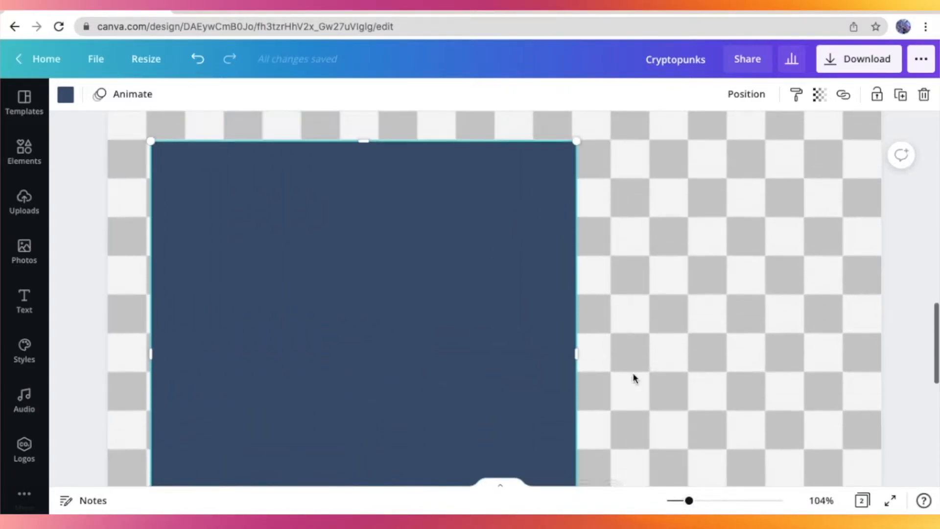
{"action": "scroll", "coordinate": [633, 378], "scroll_direction": "up", "scroll_amount": 1}
{"action": "left_click_drag", "start_coordinate": [471, 369], "coordinate": [465, 361]}
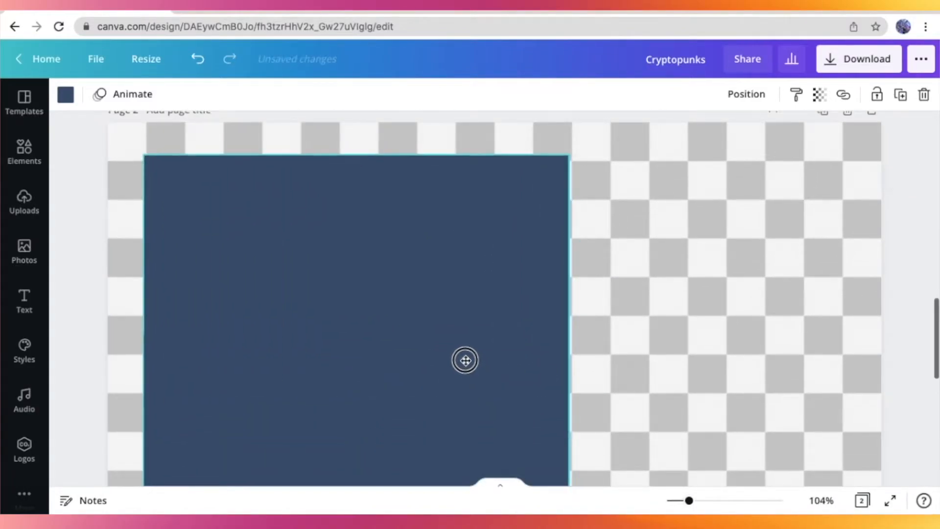
{"action": "scroll", "coordinate": [546, 241], "scroll_direction": "down", "scroll_amount": 2}
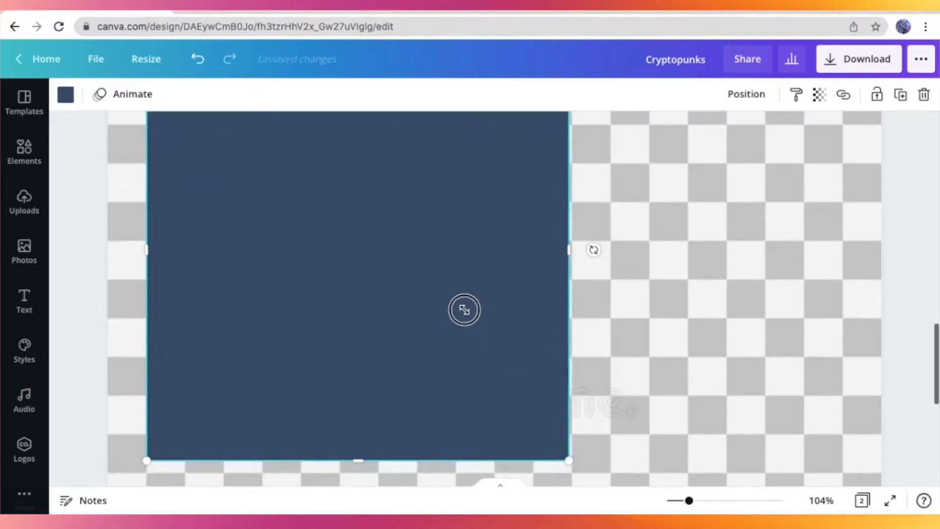
{"action": "left_click_drag", "start_coordinate": [572, 464], "coordinate": [329, 220]}
{"action": "scroll", "coordinate": [324, 223], "scroll_direction": "up", "scroll_amount": 1}
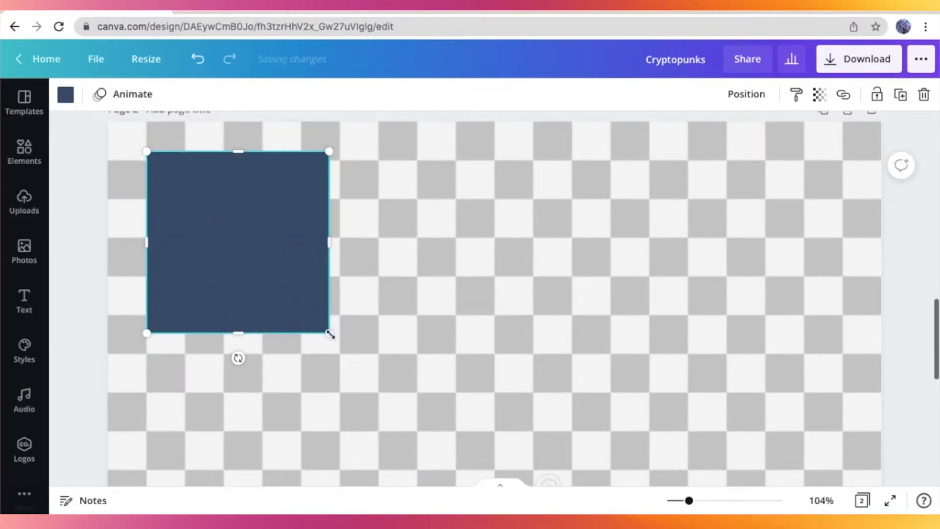
{"action": "mouse_move", "coordinate": [330, 334]}
{"action": "left_mouse_down"}
{"action": "mouse_move", "coordinate": [180, 191]}
{"action": "mouse_move", "coordinate": [374, 290]}
{"action": "left_mouse_up"}
{"action": "left_click_drag", "start_coordinate": [688, 501], "coordinate": [718, 500]}
{"action": "left_click", "coordinate": [514, 349]}
{"action": "left_click", "coordinate": [374, 290]}
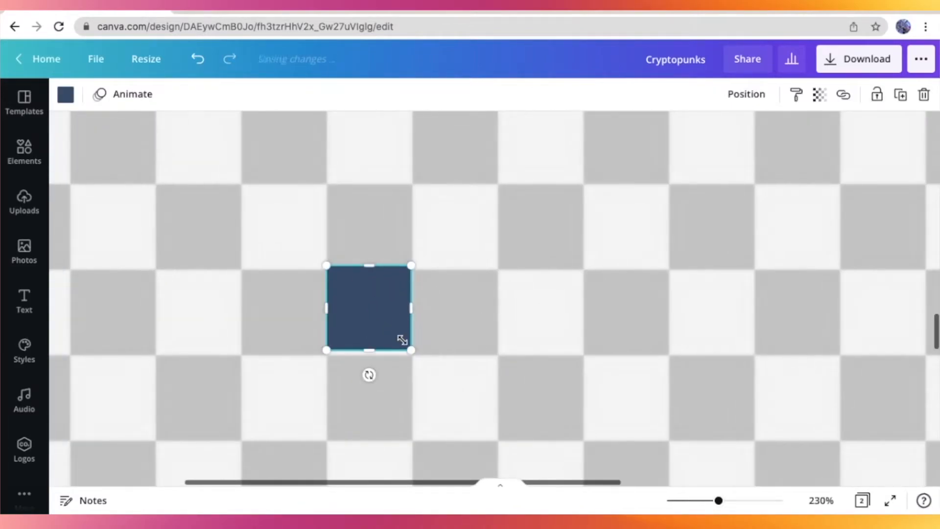
{"action": "left_click_drag", "start_coordinate": [410, 347], "coordinate": [417, 358]}
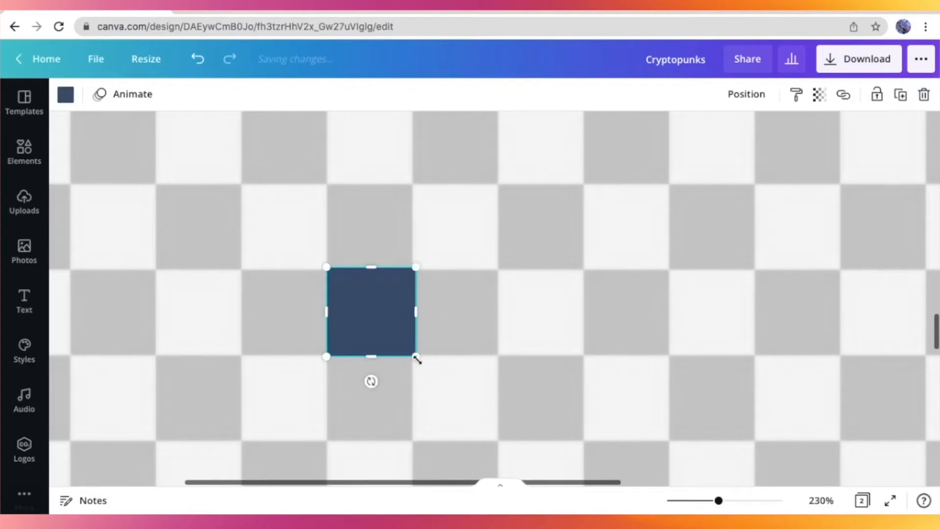
{"action": "left_click_drag", "start_coordinate": [718, 500], "coordinate": [681, 500]}
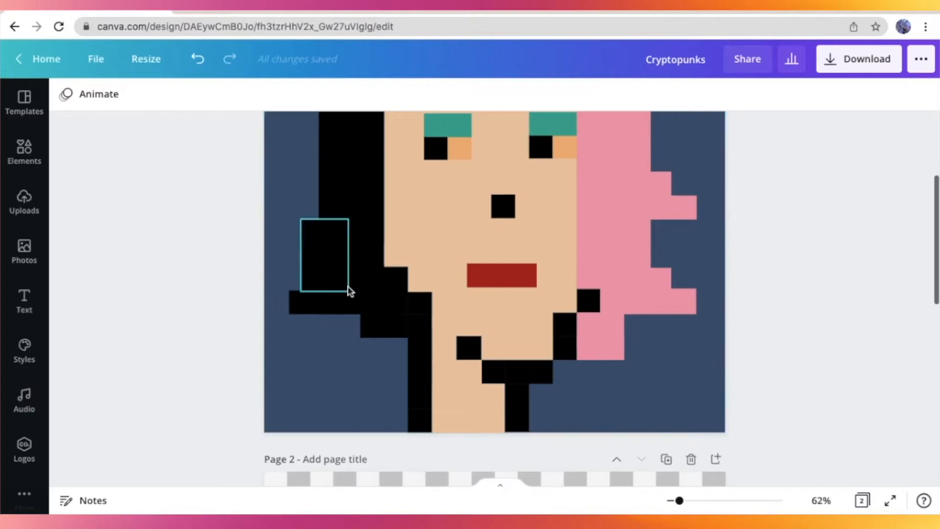
{"action": "scroll", "coordinate": [349, 290], "scroll_direction": "up", "scroll_amount": 3}
{"action": "scroll", "coordinate": [758, 196], "scroll_direction": "down", "scroll_amount": 5}
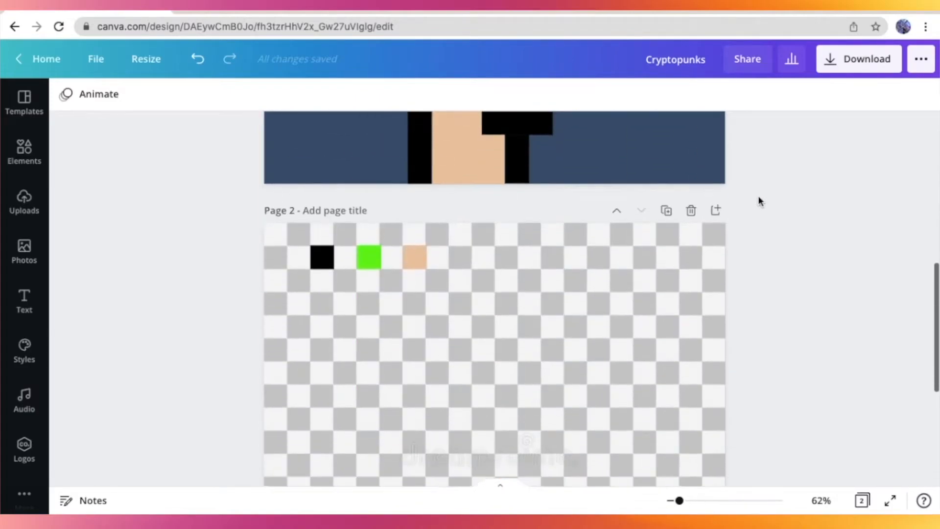
{"action": "scroll", "coordinate": [758, 195], "scroll_direction": "down", "scroll_amount": 5}
Step: Check the CryptoPunk 3345 reference image zoomed in, then return to the design
{"action": "left_click", "coordinate": [443, 13]}
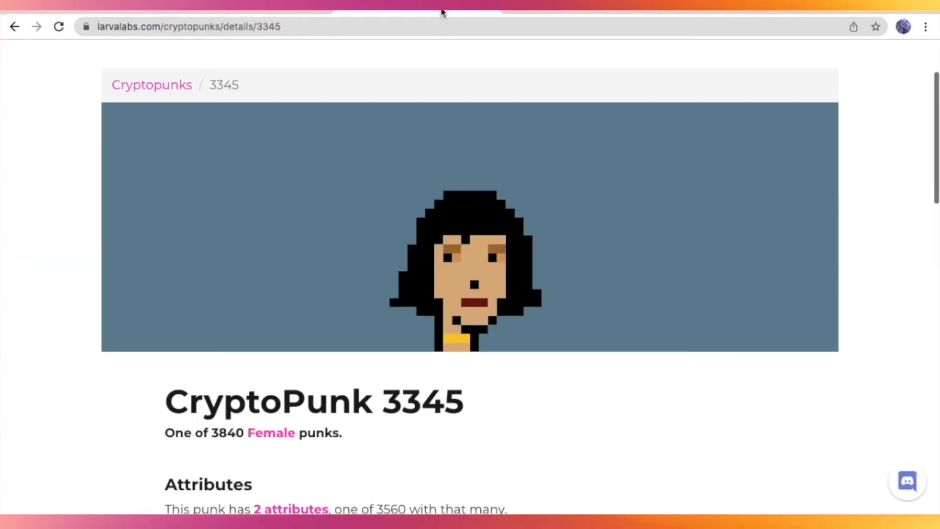
{"action": "key", "text": "ctrl+plus"}
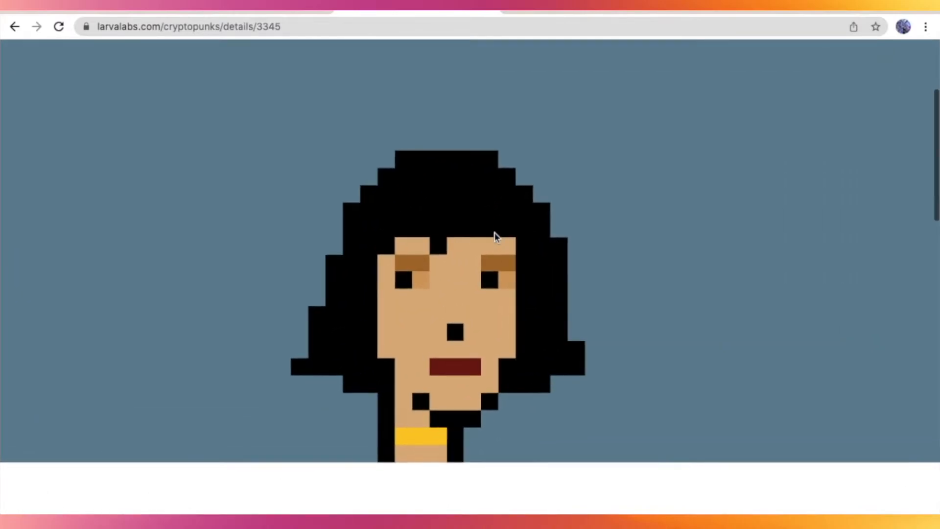
{"action": "key", "text": "ctrl+plus"}
{"action": "key", "text": "ctrl+minus"}
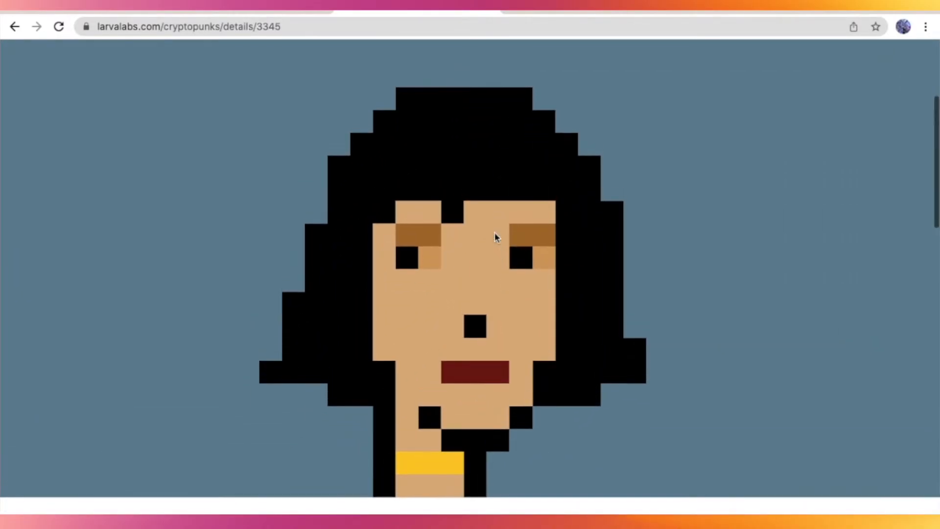
{"action": "key", "text": "ctrl+Tab"}
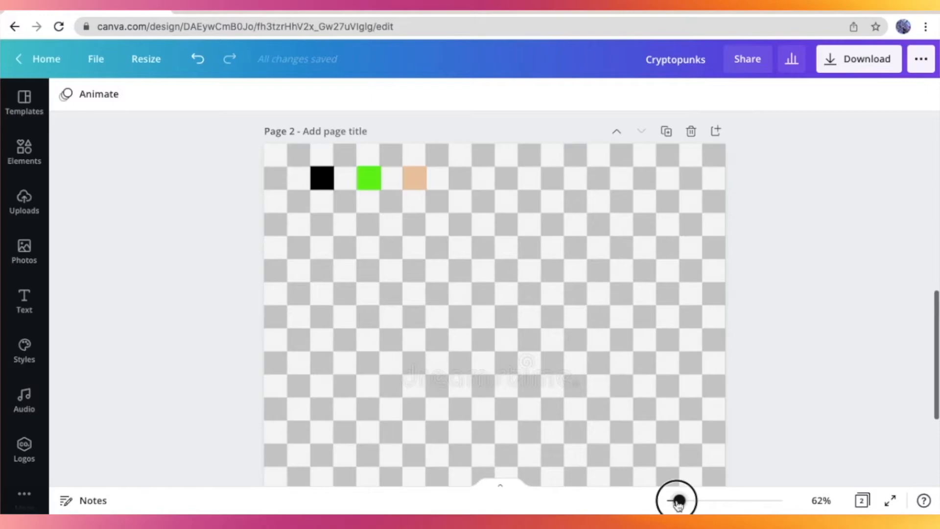
{"action": "left_click_drag", "start_coordinate": [677, 502], "coordinate": [673, 501]}
{"action": "scroll", "coordinate": [676, 389], "scroll_direction": "down", "scroll_amount": 3}
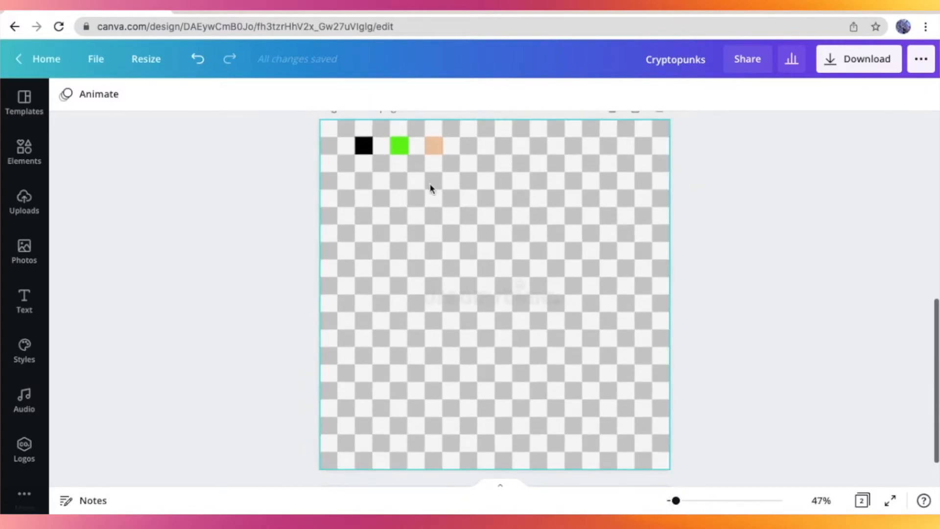
Step: Move black pixel squares to the bottom of page 2 as a short column, checking the reference
{"action": "left_click", "coordinate": [369, 146]}
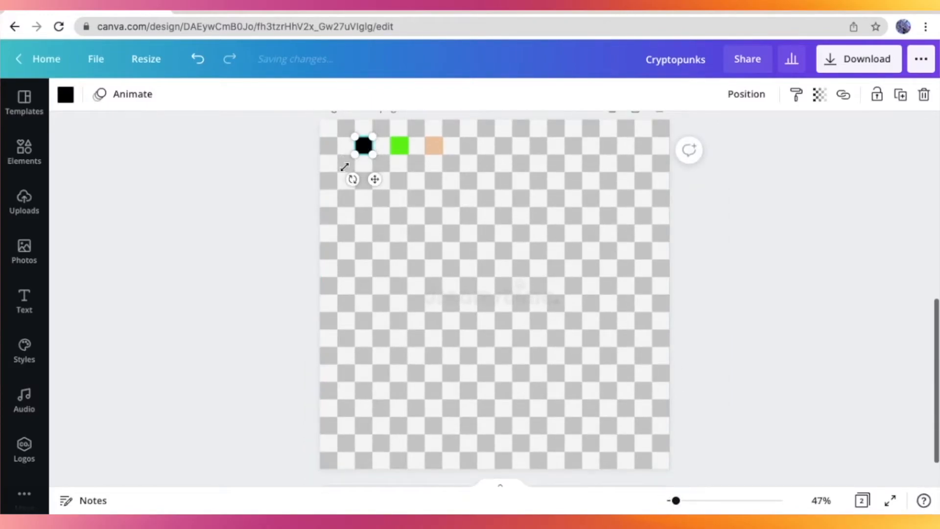
{"action": "scroll", "coordinate": [395, 268], "scroll_direction": "down", "scroll_amount": 1}
{"action": "left_click", "coordinate": [409, 365]}
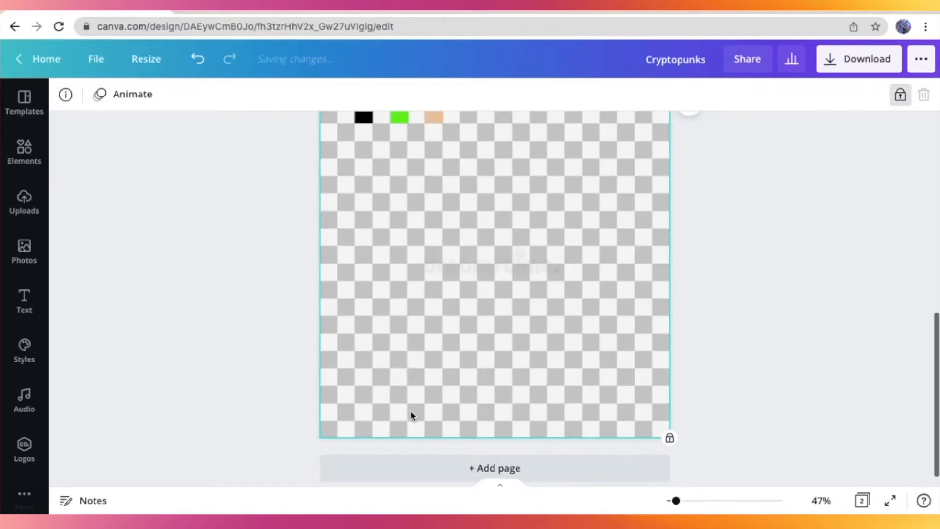
{"action": "left_click", "coordinate": [364, 117]}
{"action": "scroll", "coordinate": [397, 294], "scroll_direction": "up", "scroll_amount": 1}
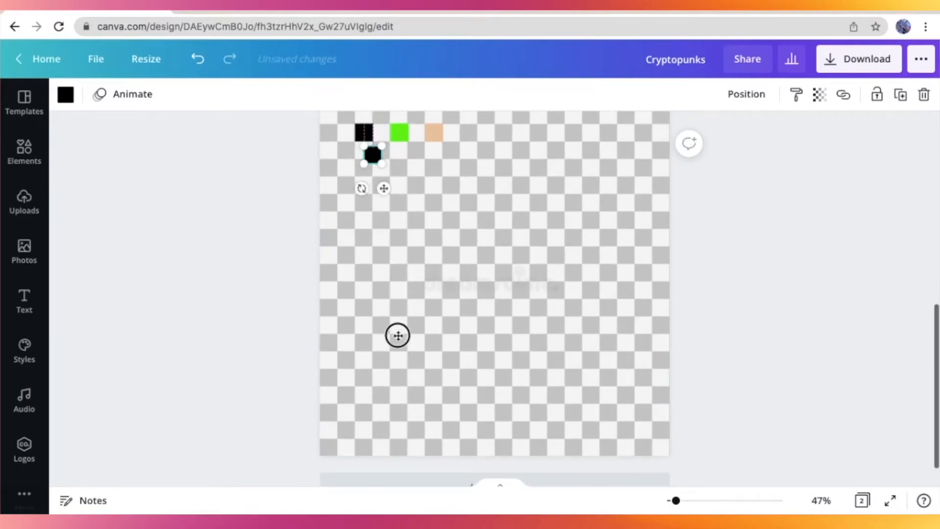
{"action": "left_click_drag", "start_coordinate": [441, 418], "coordinate": [450, 490]}
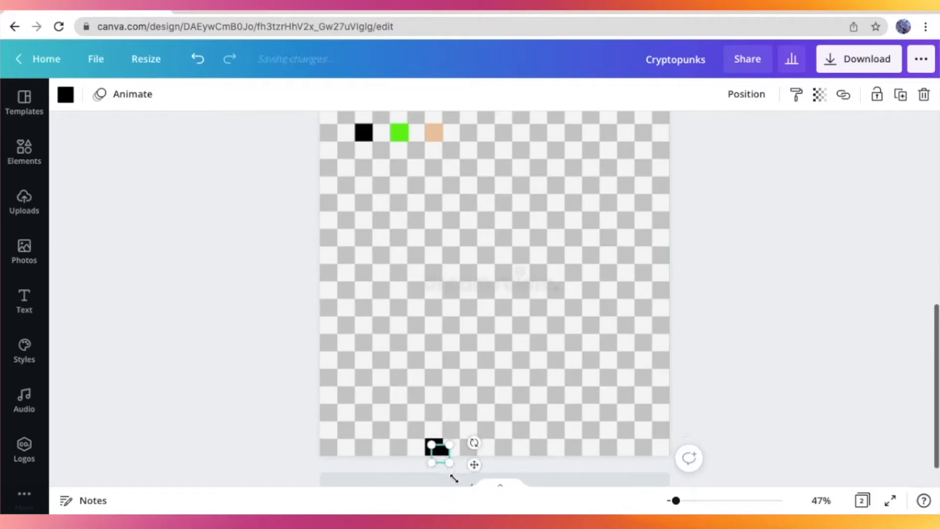
{"action": "left_click_drag", "start_coordinate": [474, 464], "coordinate": [459, 440]}
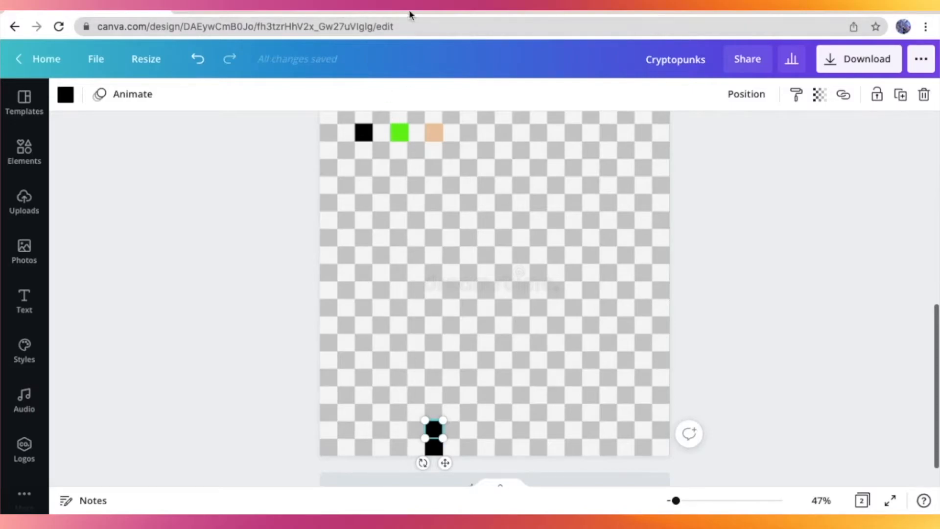
{"action": "key", "text": "ctrl+Tab"}
{"action": "scroll", "coordinate": [390, 451], "scroll_direction": "down", "scroll_amount": 2}
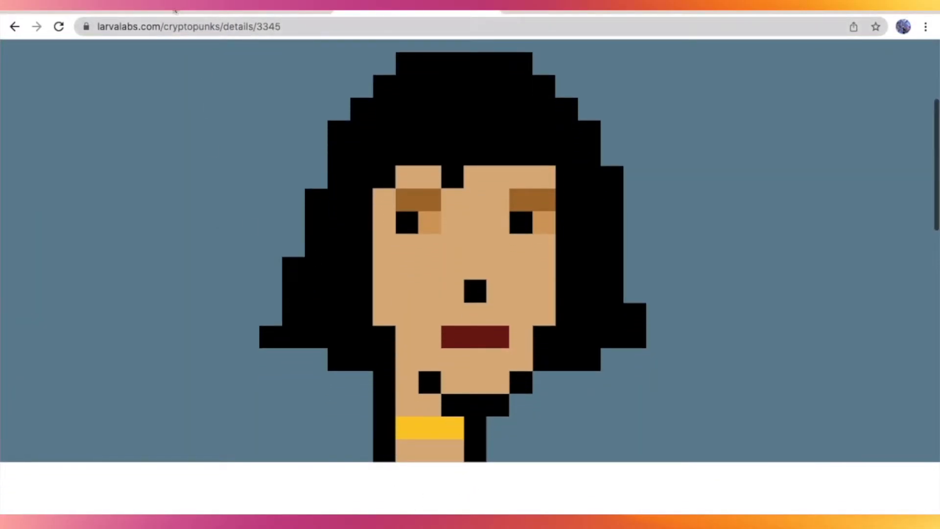
{"action": "left_click", "coordinate": [141, 12]}
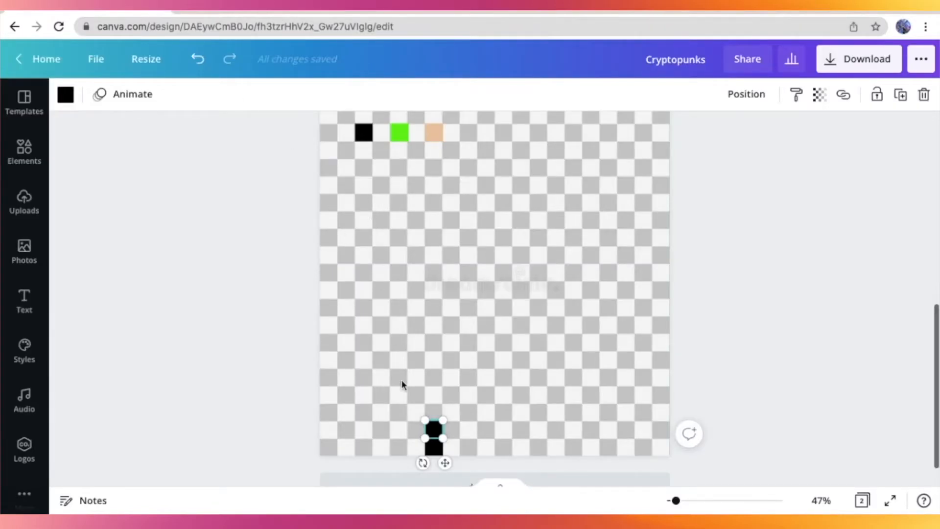
Step: Stack black squares onto the vertical left bar and place one beside it
{"action": "left_click_drag", "start_coordinate": [452, 450], "coordinate": [445, 440]}
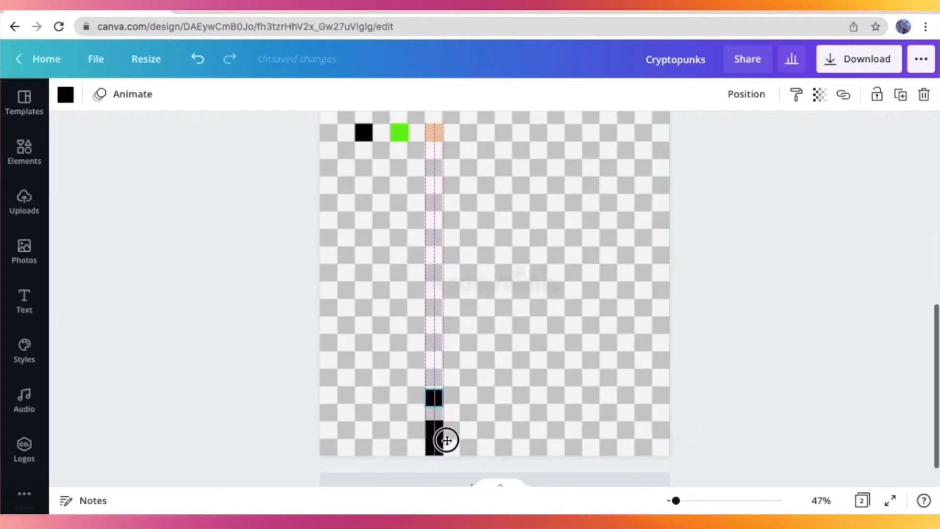
{"action": "left_click", "coordinate": [566, 411]}
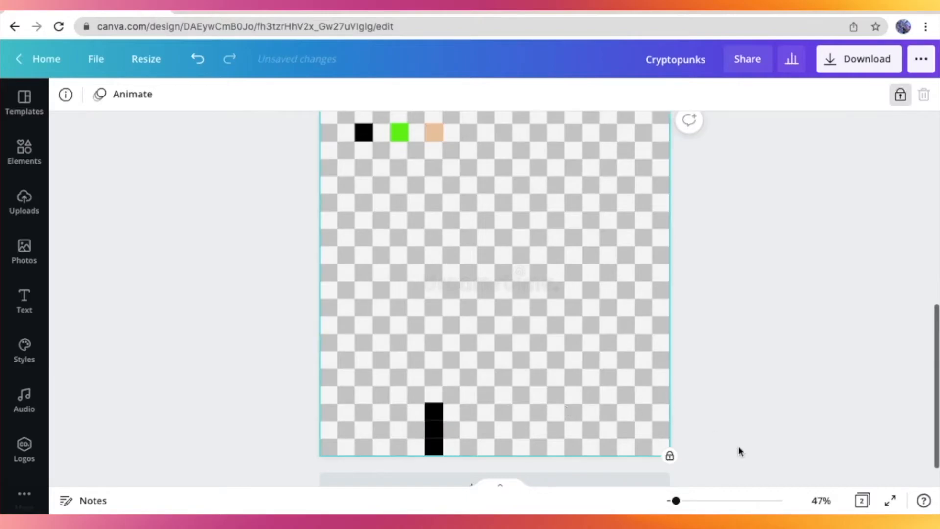
{"action": "left_click_drag", "start_coordinate": [676, 500], "coordinate": [695, 501]}
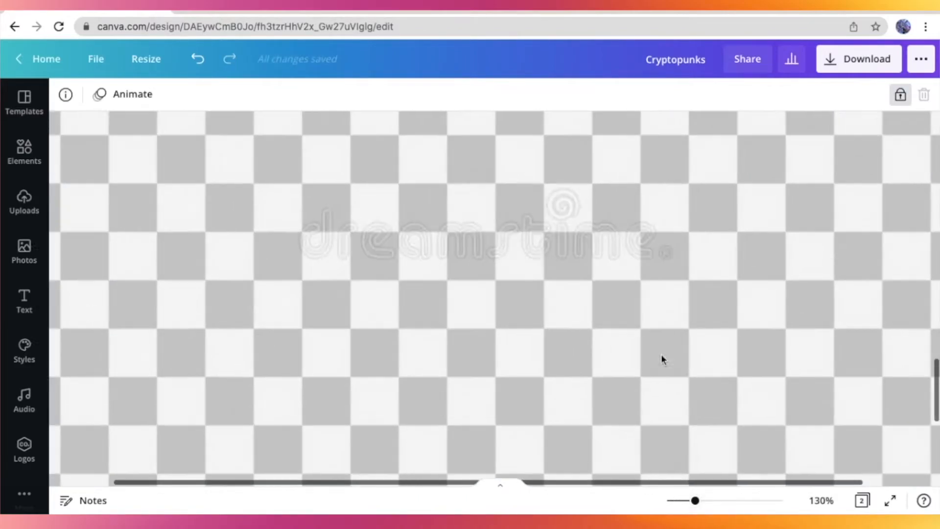
{"action": "scroll", "coordinate": [661, 358], "scroll_direction": "down", "scroll_amount": 5}
{"action": "scroll", "coordinate": [510, 301], "scroll_direction": "up", "scroll_amount": 1}
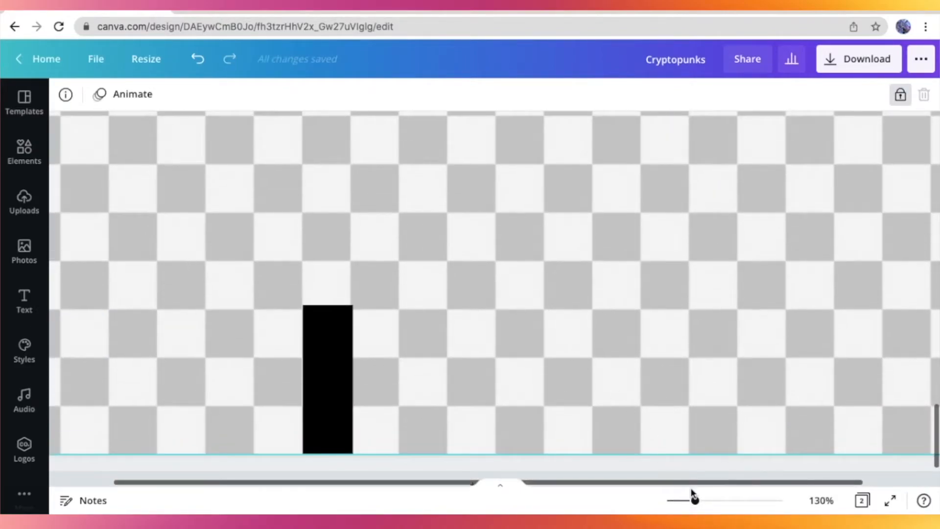
{"action": "left_click_drag", "start_coordinate": [693, 500], "coordinate": [676, 500]}
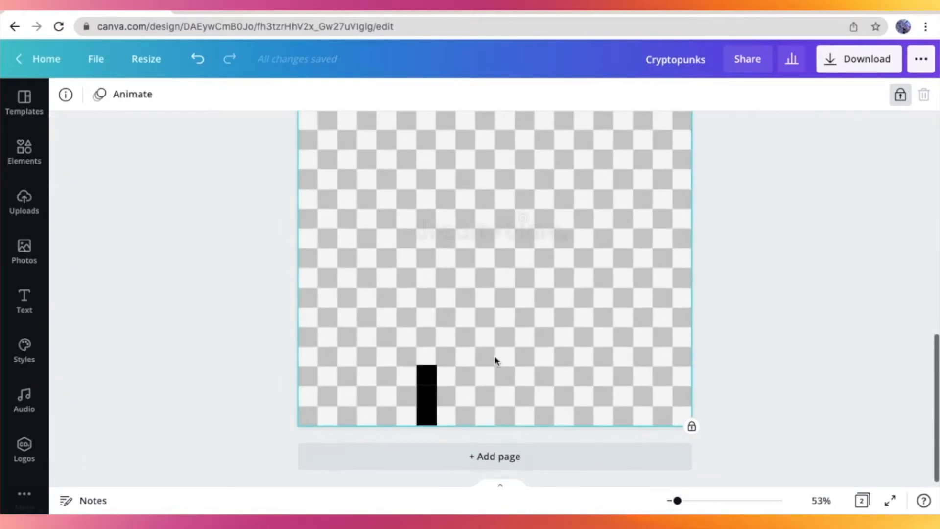
{"action": "left_click", "coordinate": [427, 399]}
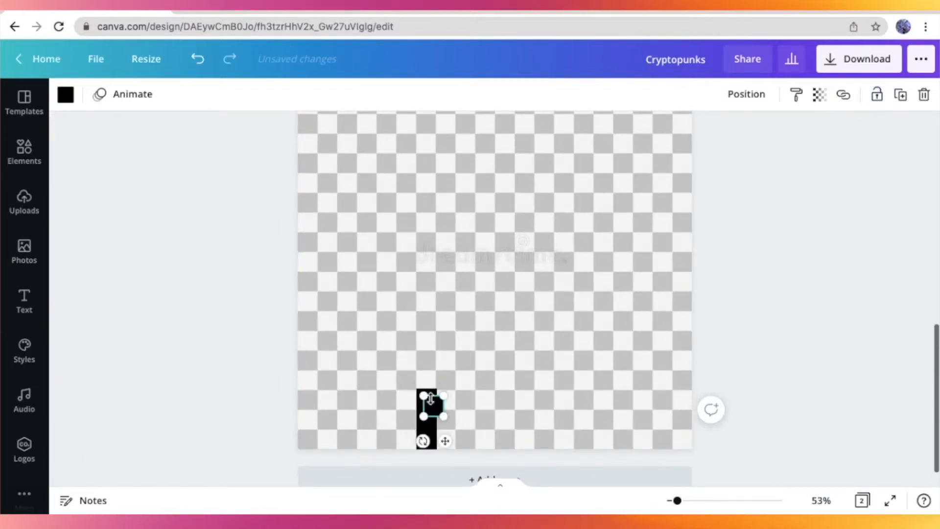
{"action": "left_click_drag", "start_coordinate": [437, 407], "coordinate": [437, 406]}
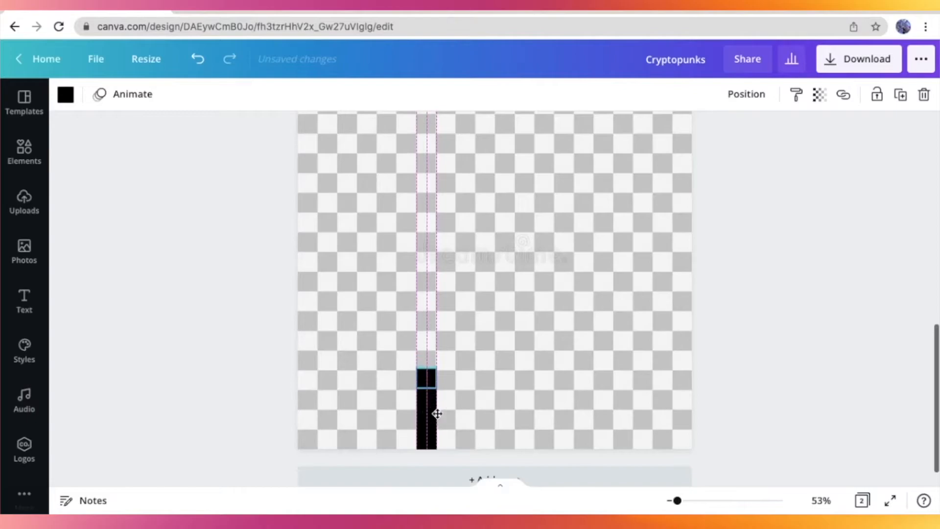
{"action": "left_click", "coordinate": [467, 385]}
{"action": "left_click", "coordinate": [424, 377]}
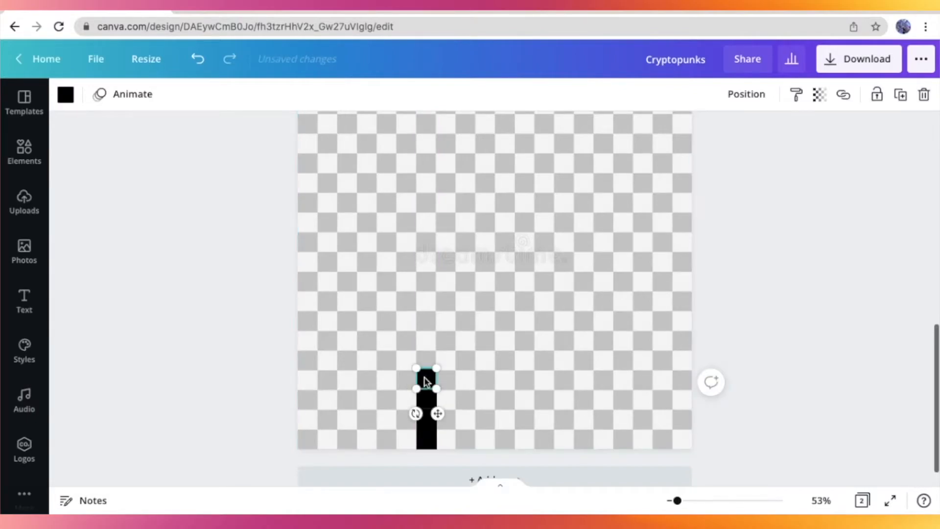
{"action": "mouse_move", "coordinate": [424, 377]}
{"action": "left_mouse_down"}
{"action": "mouse_move", "coordinate": [434, 403]}
{"action": "mouse_move", "coordinate": [443, 396]}
{"action": "left_mouse_up"}
Step: Move black squares rightward along the bottom into the stepped chin outline
{"action": "left_click", "coordinate": [512, 375]}
{"action": "scroll", "coordinate": [512, 374], "scroll_direction": "up", "scroll_amount": 1}
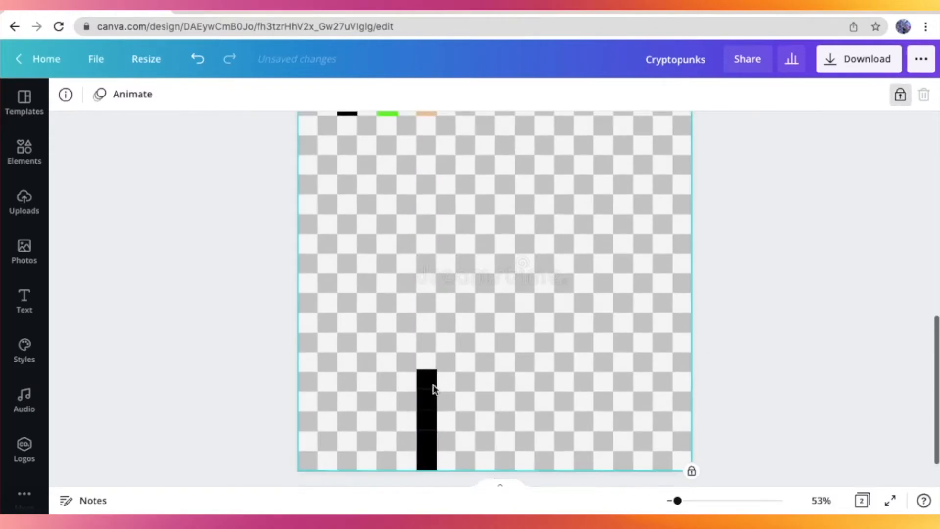
{"action": "left_click", "coordinate": [424, 386]}
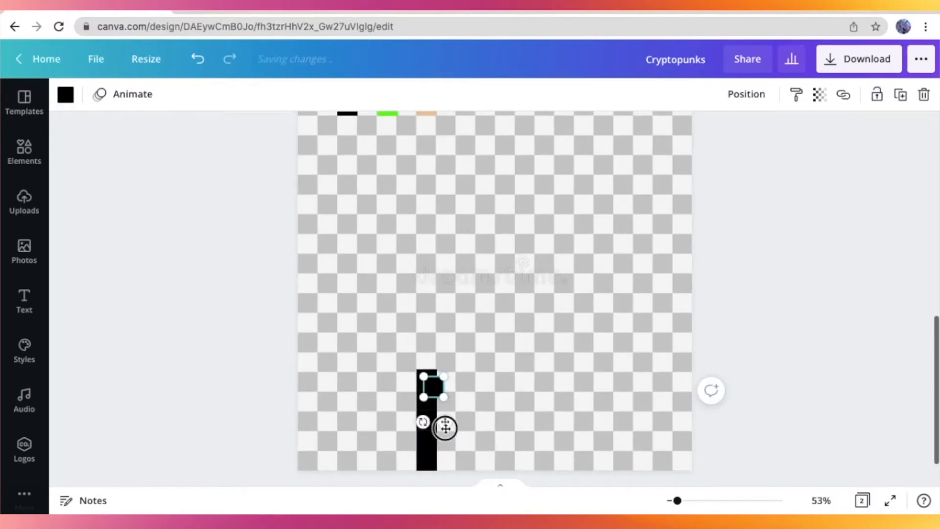
{"action": "left_click", "coordinate": [506, 380]}
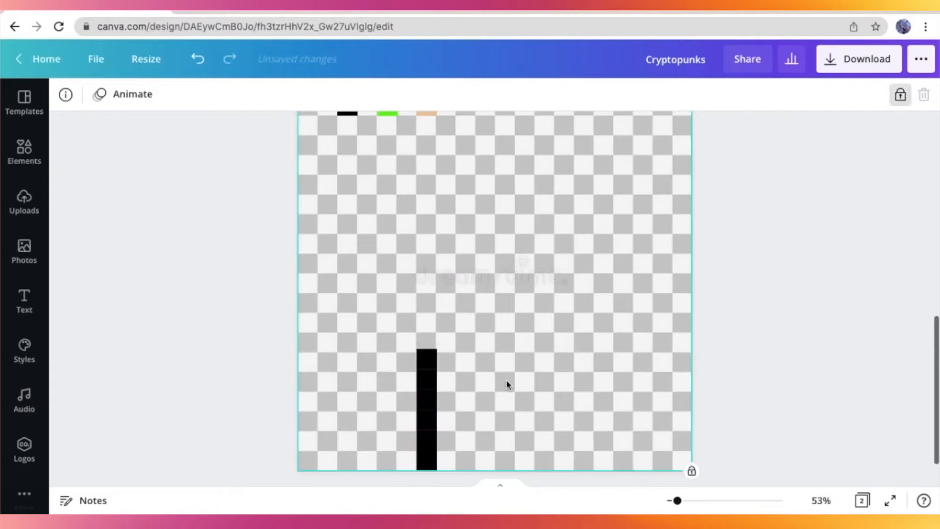
{"action": "scroll", "coordinate": [506, 380], "scroll_direction": "up", "scroll_amount": 1}
{"action": "scroll", "coordinate": [488, 380], "scroll_direction": "down", "scroll_amount": 1}
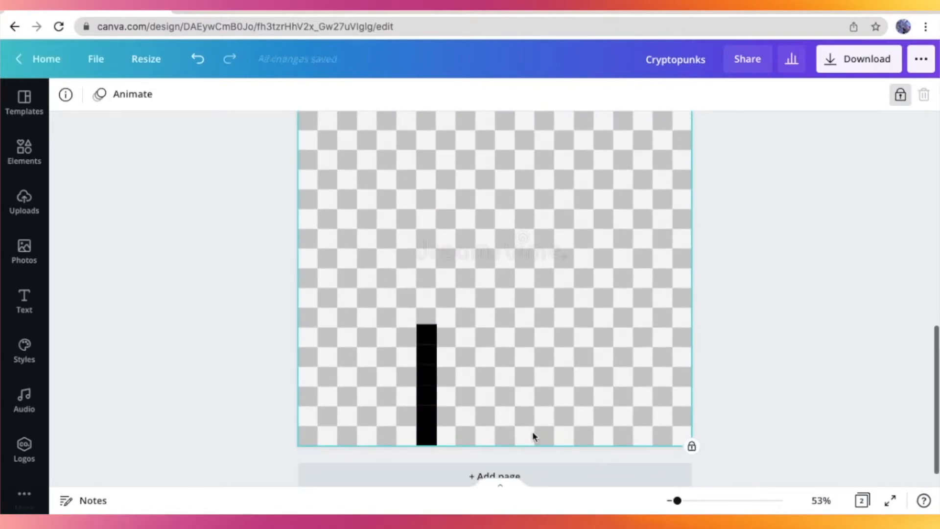
{"action": "left_click", "coordinate": [422, 437]}
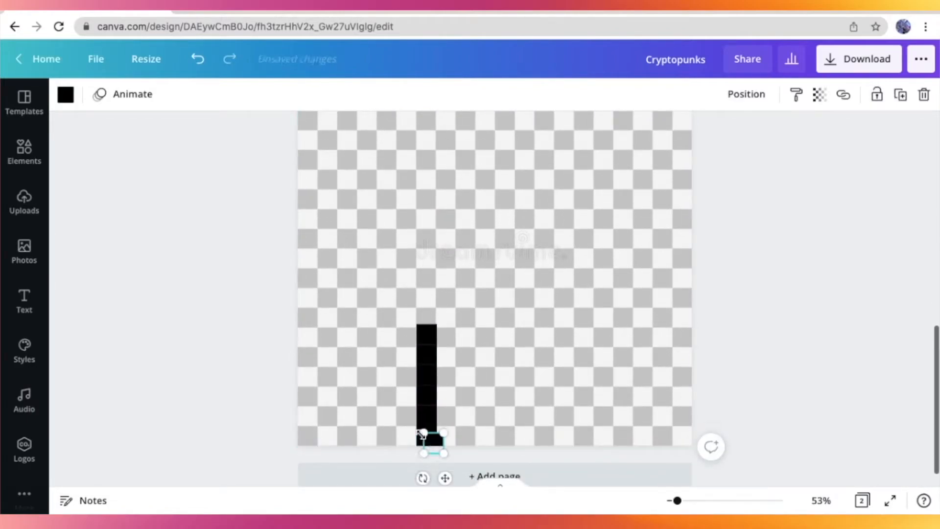
{"action": "left_click_drag", "start_coordinate": [526, 449], "coordinate": [507, 460]}
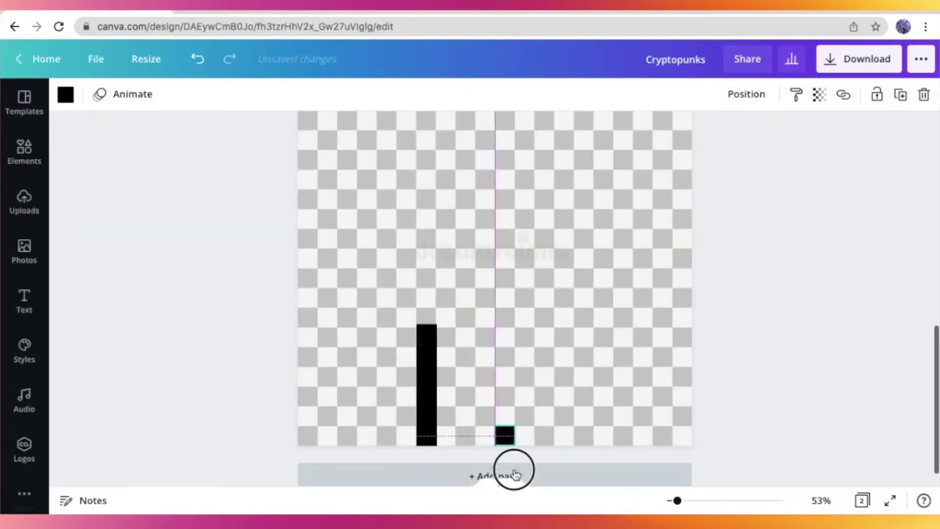
{"action": "mouse_move", "coordinate": [514, 441]}
{"action": "left_mouse_down"}
{"action": "mouse_move", "coordinate": [545, 450]}
{"action": "mouse_move", "coordinate": [507, 433]}
{"action": "left_mouse_up"}
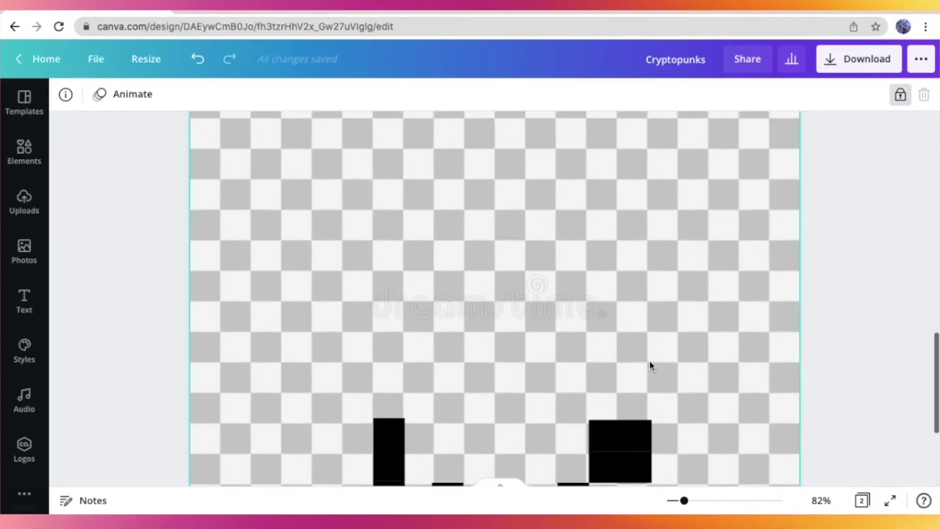
{"action": "scroll", "coordinate": [649, 360], "scroll_direction": "up", "scroll_amount": 2}
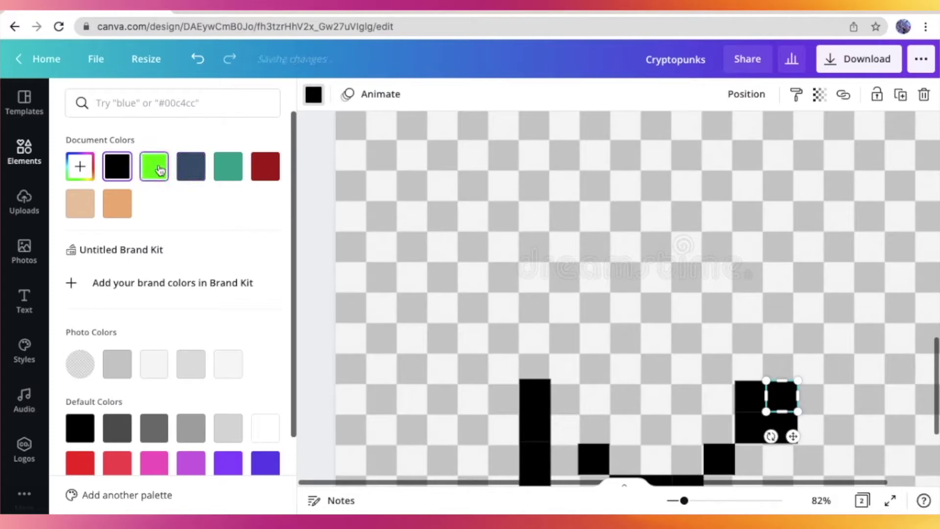
Step: Turn the two right-hand hair squares green from Document Colors and select a left black square
{"action": "left_click", "coordinate": [154, 166]}
{"action": "scroll", "coordinate": [566, 324], "scroll_direction": "down", "scroll_amount": 1}
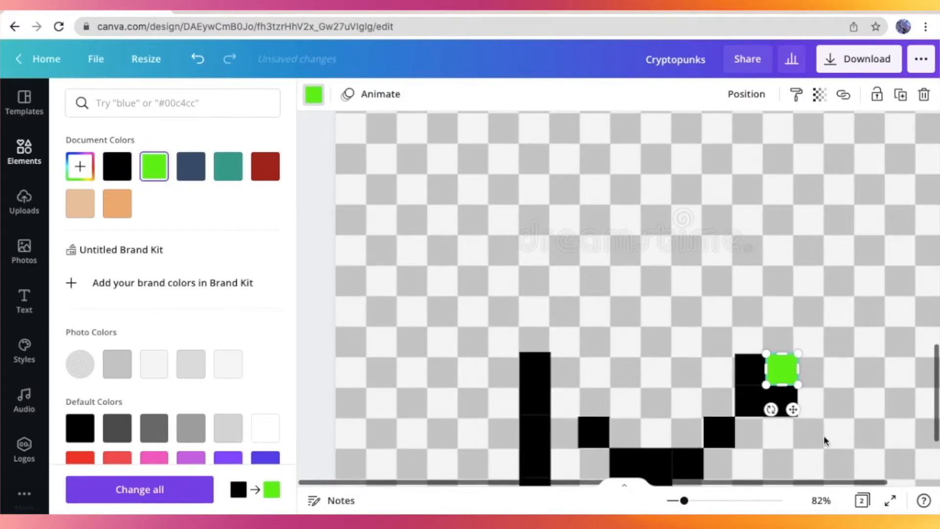
{"action": "left_click", "coordinate": [823, 435]}
{"action": "left_click", "coordinate": [636, 403]}
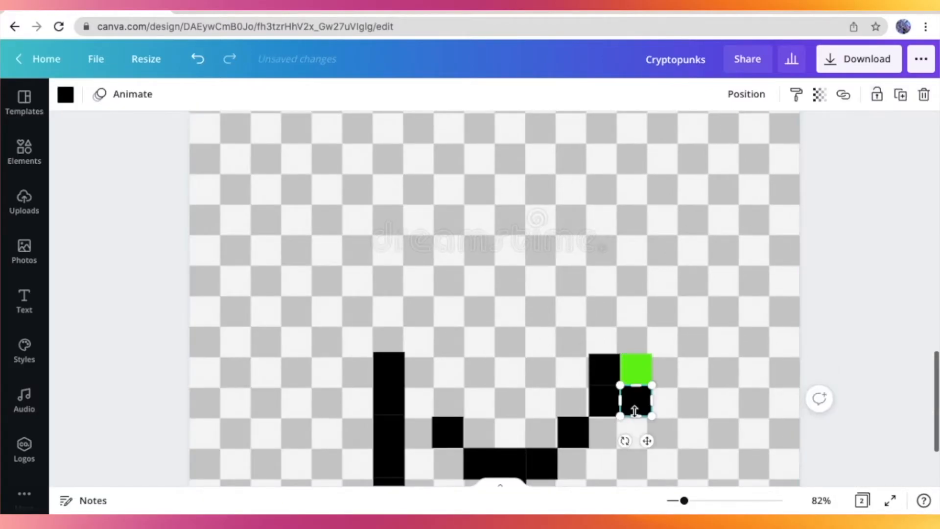
{"action": "left_click", "coordinate": [65, 94]}
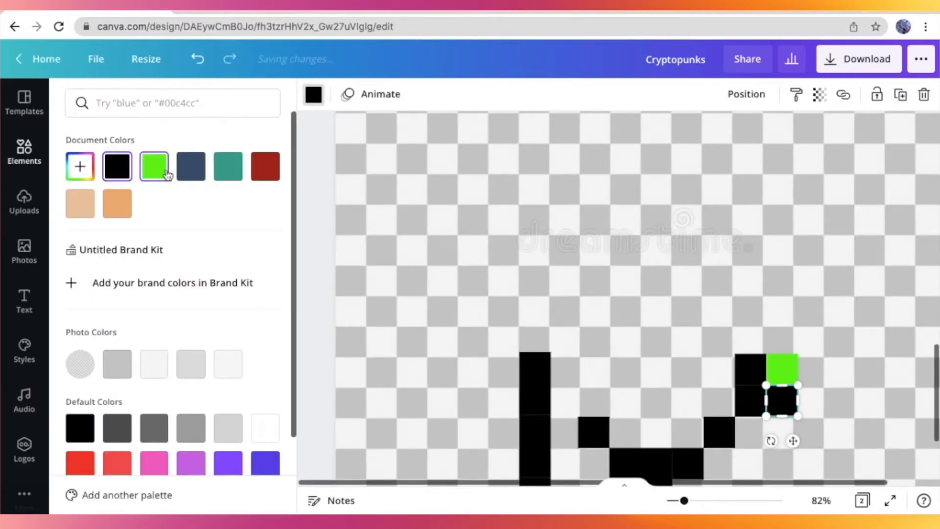
{"action": "left_click", "coordinate": [155, 166]}
{"action": "left_click", "coordinate": [313, 96]}
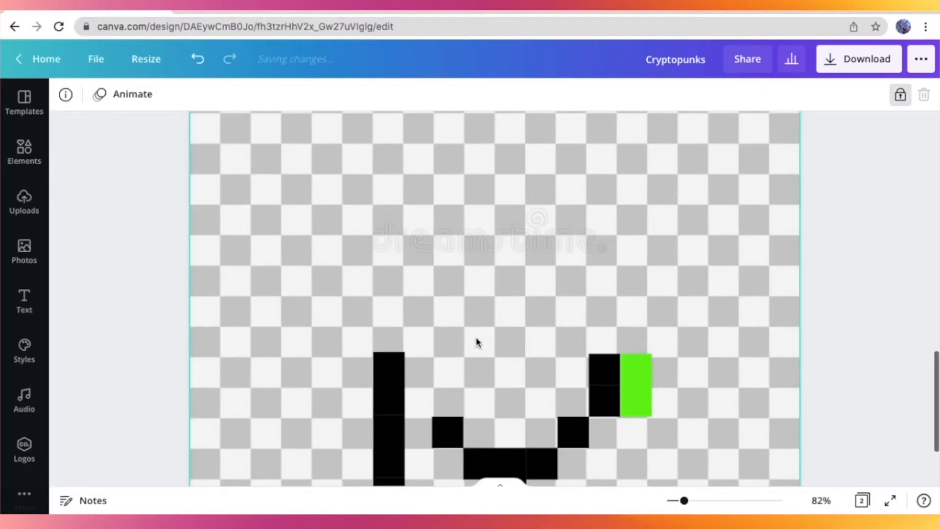
{"action": "scroll", "coordinate": [477, 342], "scroll_direction": "down", "scroll_amount": 2}
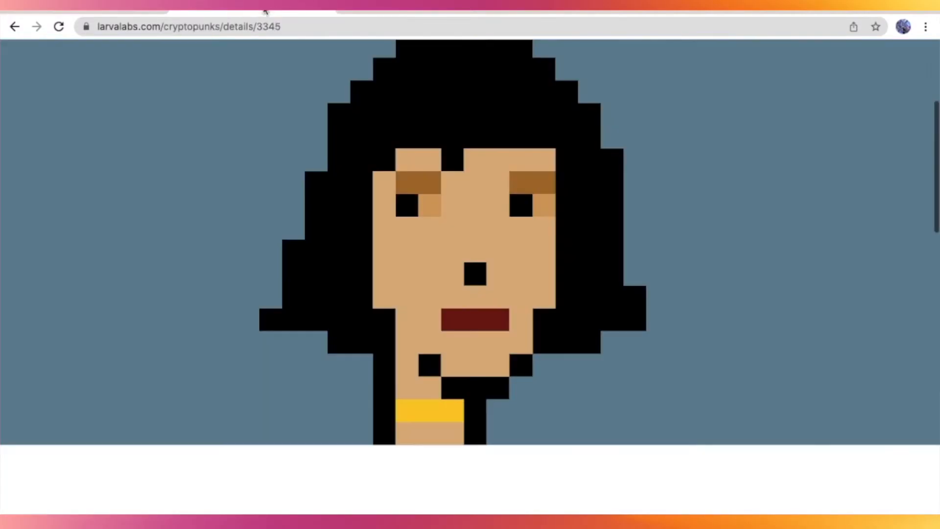
{"action": "left_click", "coordinate": [394, 395]}
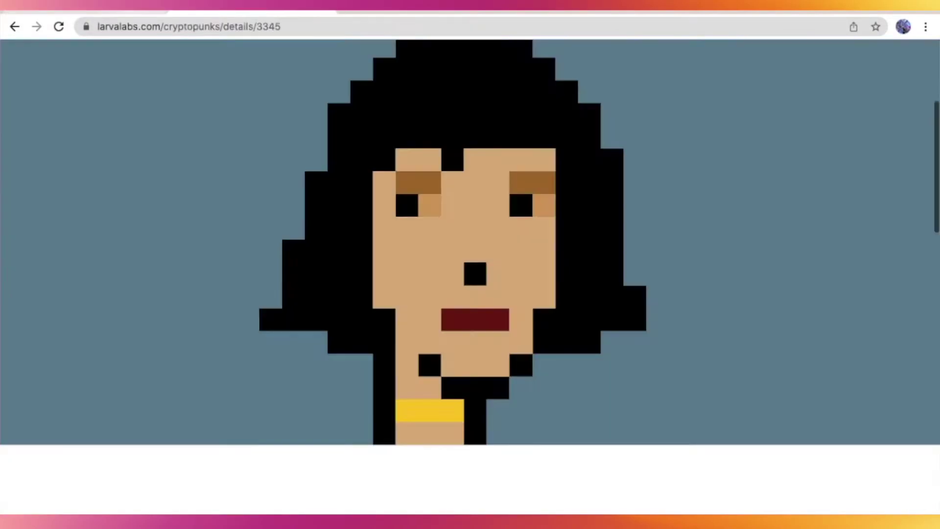
Step: Return to the Canva design from the reference portrait
{"action": "left_click", "coordinate": [123, 14]}
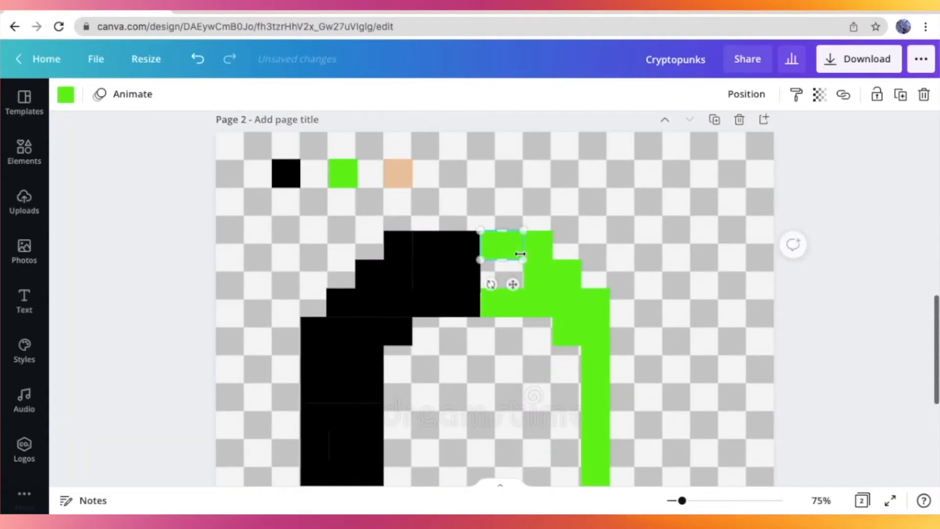
{"action": "scroll", "coordinate": [674, 313], "scroll_direction": "up", "scroll_amount": 4}
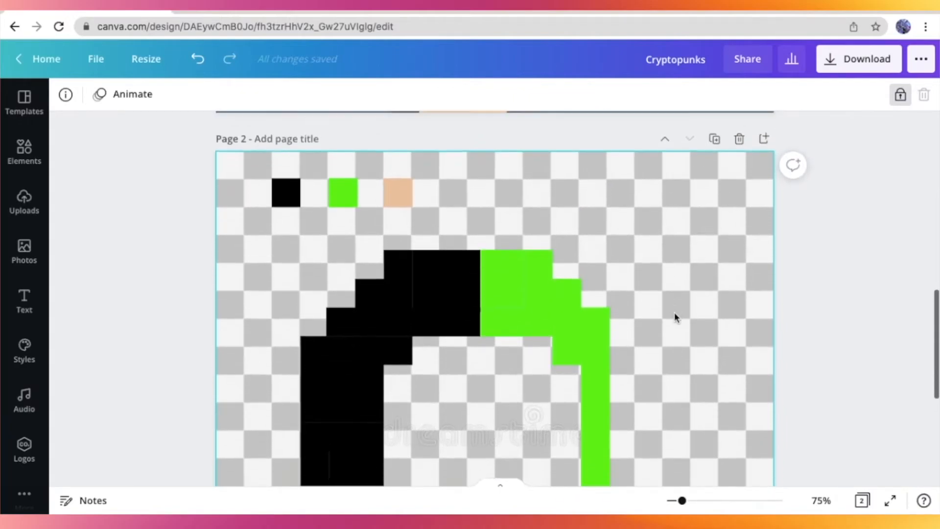
Step: Duplicate the tan swatch and place it over the face below the black hair as skin
{"action": "left_click", "coordinate": [400, 192]}
{"action": "key", "text": "ctrl+d"}
{"action": "scroll", "coordinate": [517, 270], "scroll_direction": "down", "scroll_amount": 1}
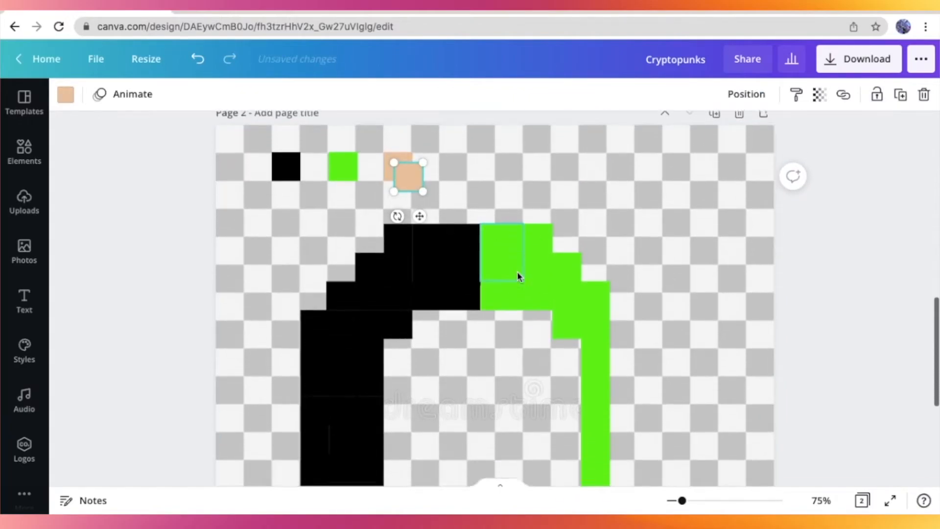
{"action": "left_click_drag", "start_coordinate": [410, 161], "coordinate": [437, 330]}
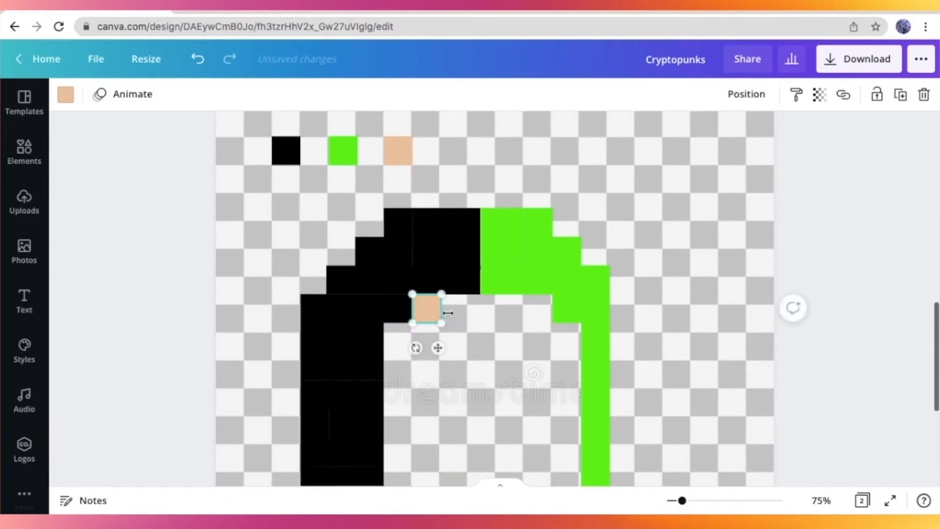
{"action": "left_click_drag", "start_coordinate": [427, 304], "coordinate": [527, 308]}
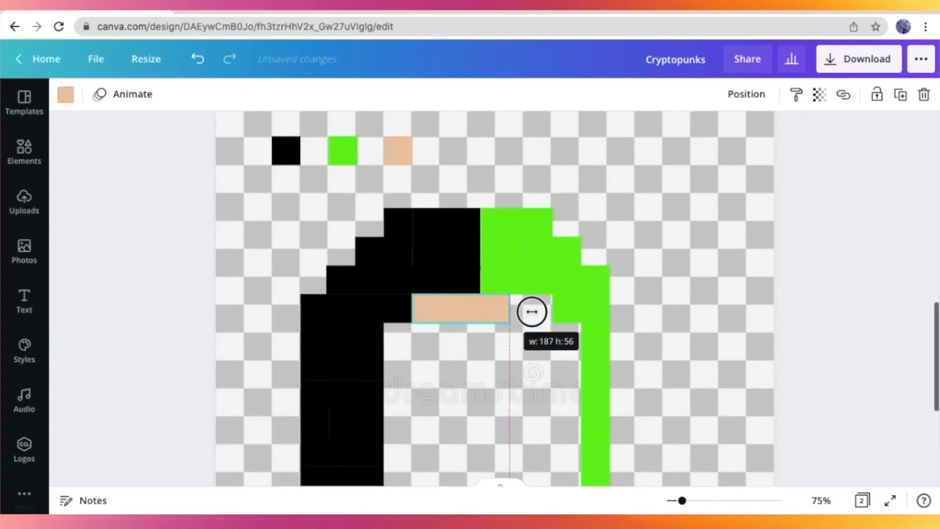
{"action": "scroll", "coordinate": [515, 294], "scroll_direction": "down", "scroll_amount": 1}
{"action": "left_click_drag", "start_coordinate": [551, 268], "coordinate": [603, 268]}
{"action": "scroll", "coordinate": [514, 294], "scroll_direction": "down", "scroll_amount": 1}
{"action": "mouse_move", "coordinate": [481, 309]}
{"action": "left_mouse_down"}
{"action": "mouse_move", "coordinate": [480, 363]}
{"action": "mouse_move", "coordinate": [499, 412]}
{"action": "left_mouse_up"}
{"action": "left_click", "coordinate": [666, 224]}
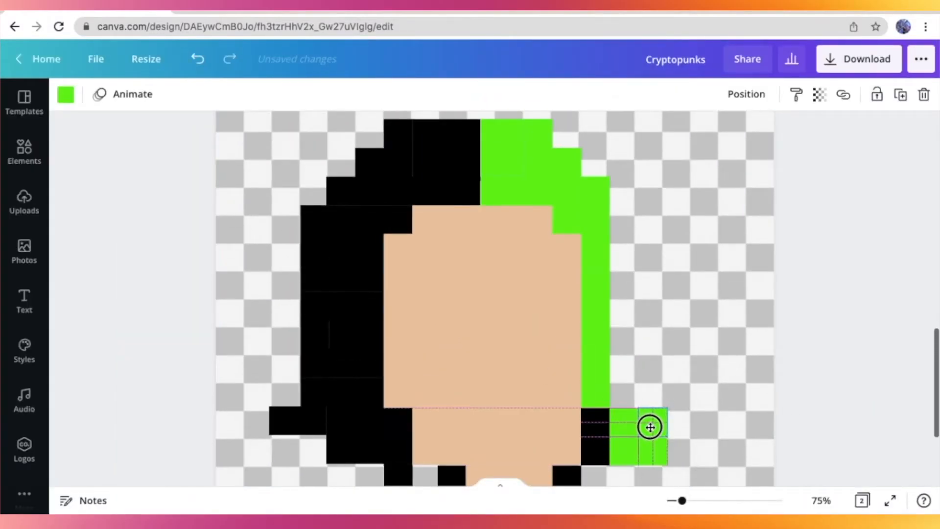
Step: Stretch and widen the green hair blocks down the right side of the face
{"action": "left_click_drag", "start_coordinate": [628, 423], "coordinate": [627, 211]}
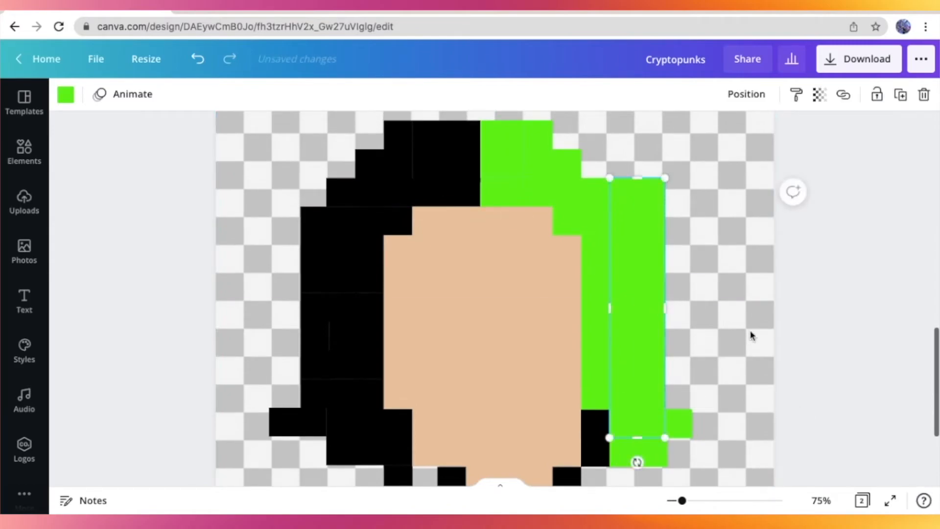
{"action": "left_click_drag", "start_coordinate": [664, 434], "coordinate": [712, 434]}
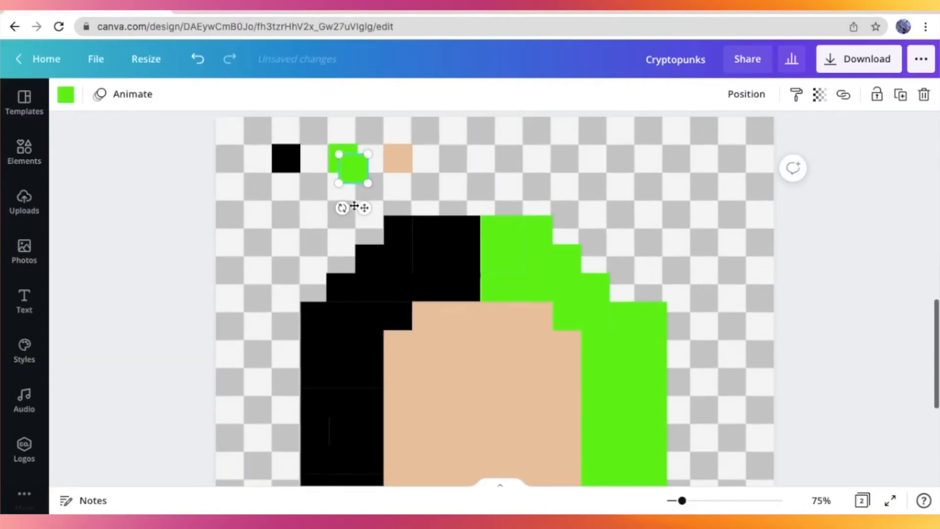
Step: Place a square at the neck, recolour it gold and widen it into a necklace band
{"action": "left_click_drag", "start_coordinate": [386, 436], "coordinate": [439, 456]}
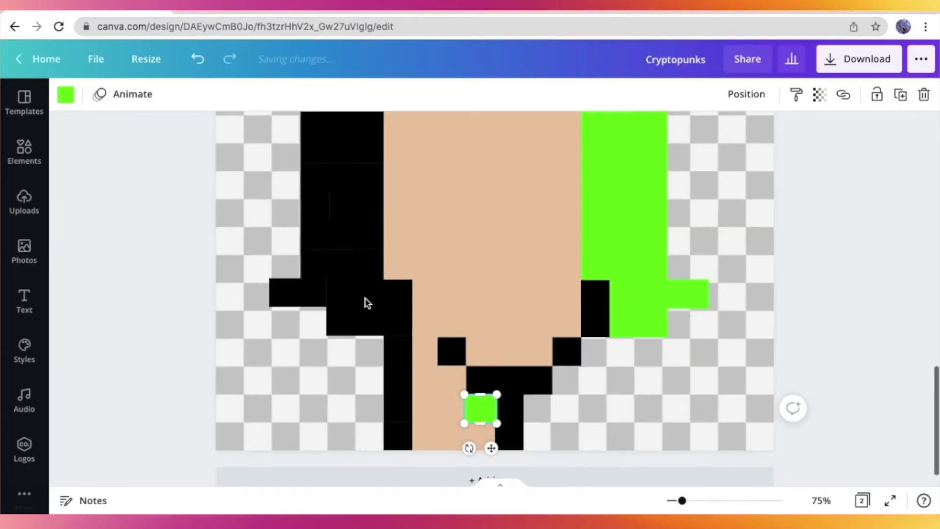
{"action": "left_click", "coordinate": [65, 93]}
{"action": "type", "text": "gold"}
{"action": "left_click", "coordinate": [79, 166]}
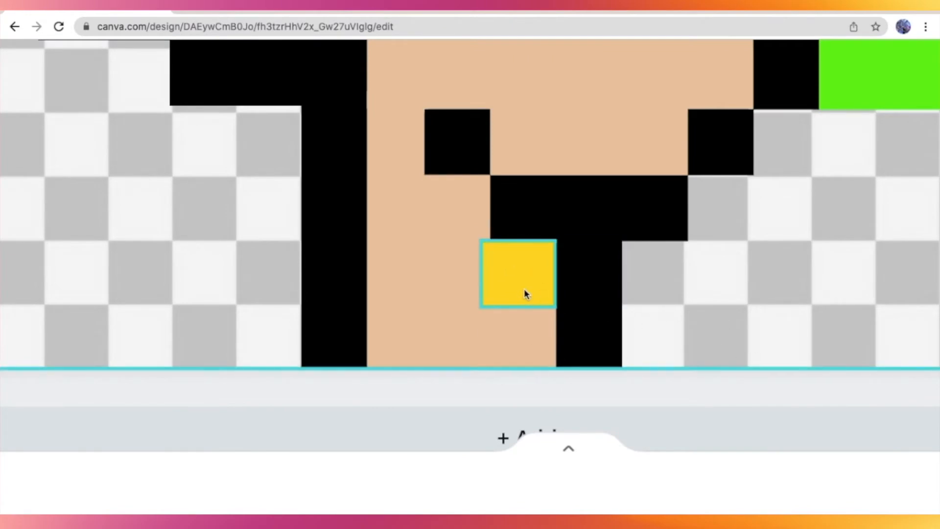
{"action": "left_click_drag", "start_coordinate": [486, 273], "coordinate": [376, 287]}
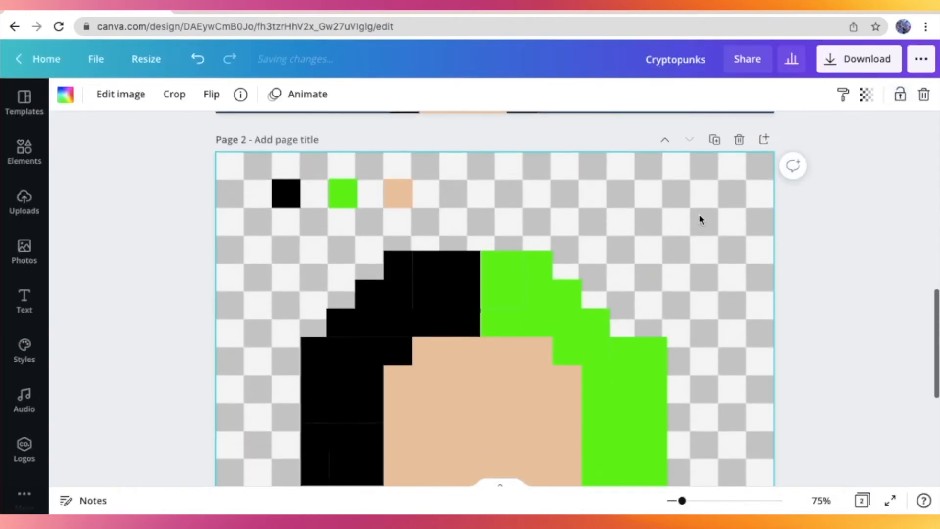
{"action": "left_click", "coordinate": [285, 195]}
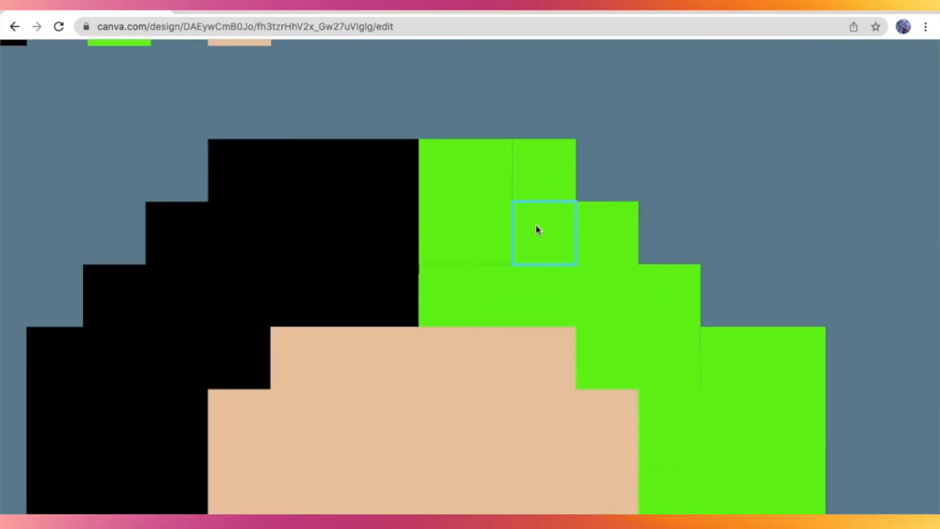
{"action": "left_click", "coordinate": [639, 166]}
{"action": "scroll", "coordinate": [640, 166], "scroll_direction": "down", "scroll_amount": 5}
{"action": "scroll", "coordinate": [641, 166], "scroll_direction": "up", "scroll_amount": 4}
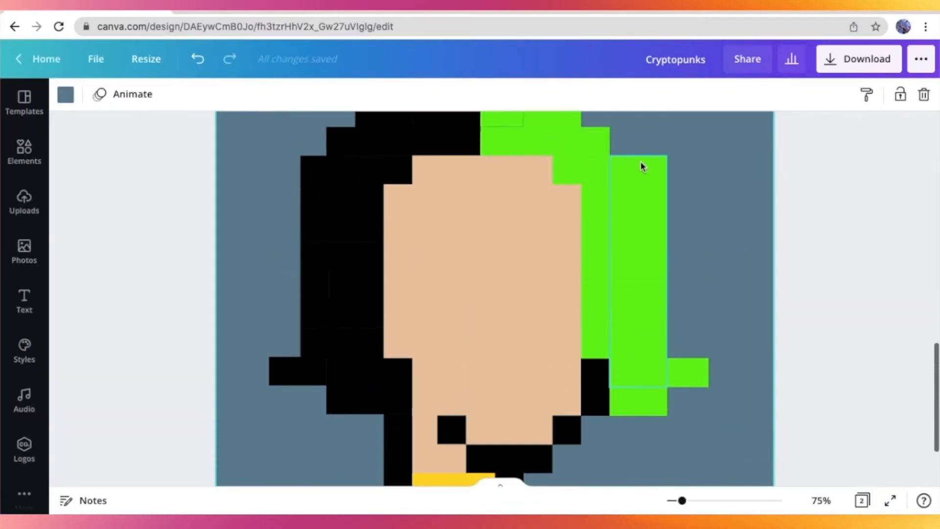
{"action": "scroll", "coordinate": [762, 288], "scroll_direction": "up", "scroll_amount": 2}
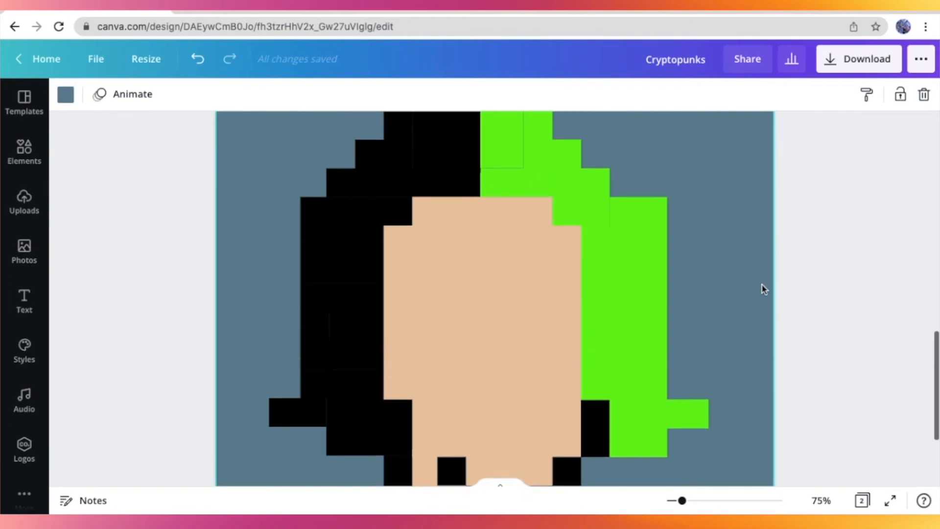
{"action": "scroll", "coordinate": [758, 316], "scroll_direction": "down", "scroll_amount": 2}
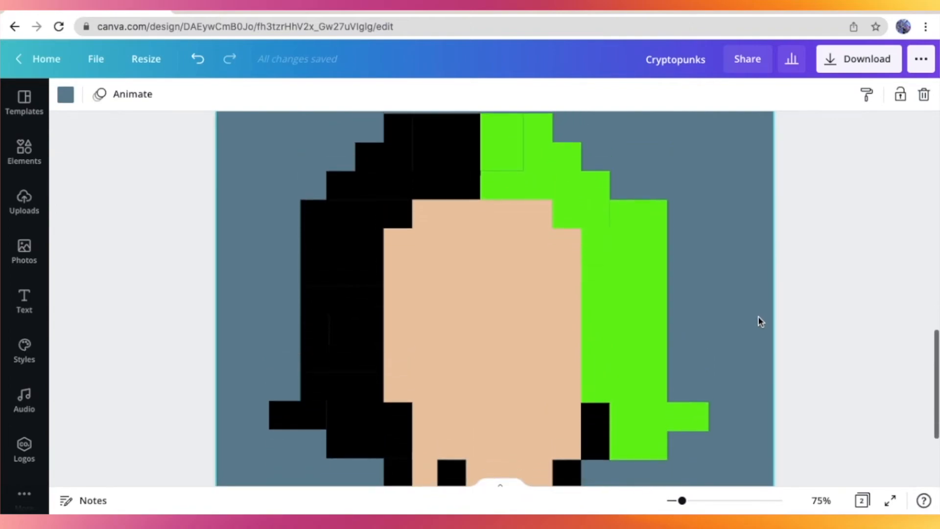
{"action": "scroll", "coordinate": [759, 316], "scroll_direction": "down", "scroll_amount": 2}
{"action": "scroll", "coordinate": [759, 321], "scroll_direction": "up", "scroll_amount": 5}
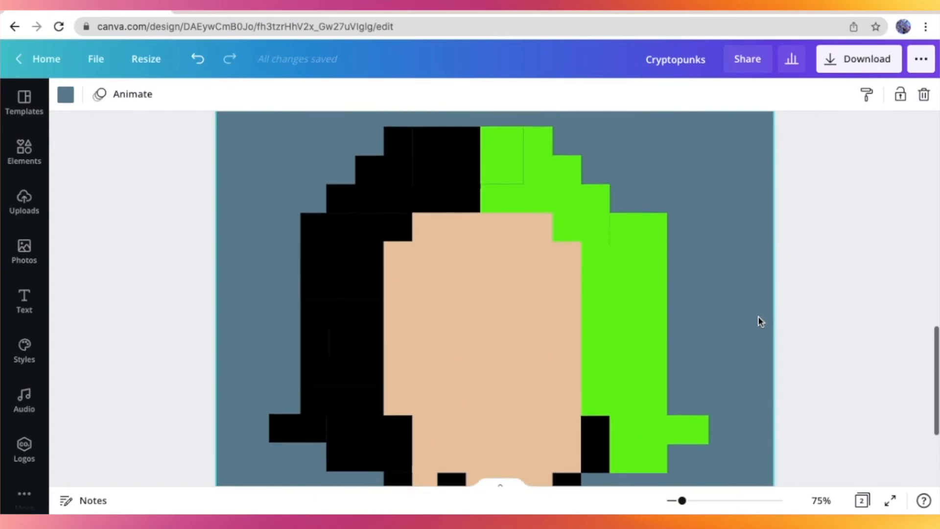
{"action": "scroll", "coordinate": [512, 333], "scroll_direction": "up", "scroll_amount": 5}
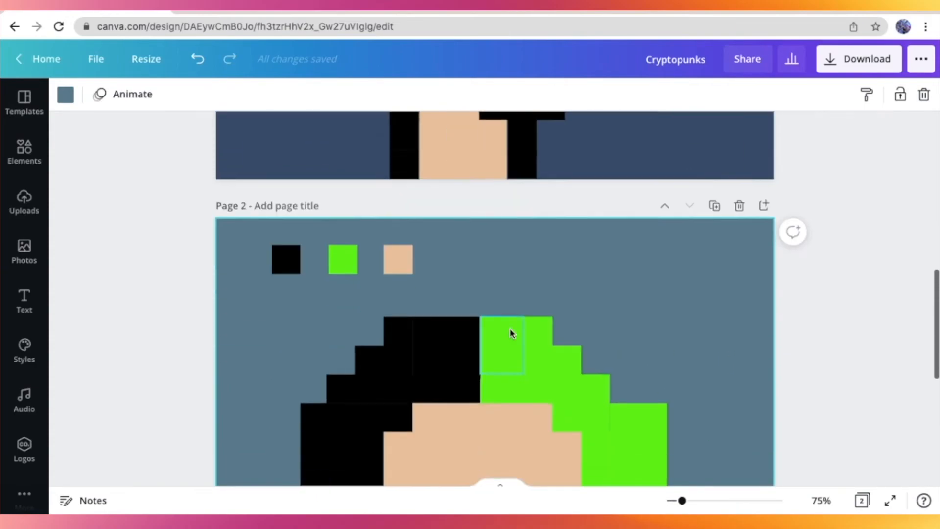
{"action": "scroll", "coordinate": [511, 334], "scroll_direction": "down", "scroll_amount": 4}
{"action": "scroll", "coordinate": [400, 132], "scroll_direction": "up", "scroll_amount": 1}
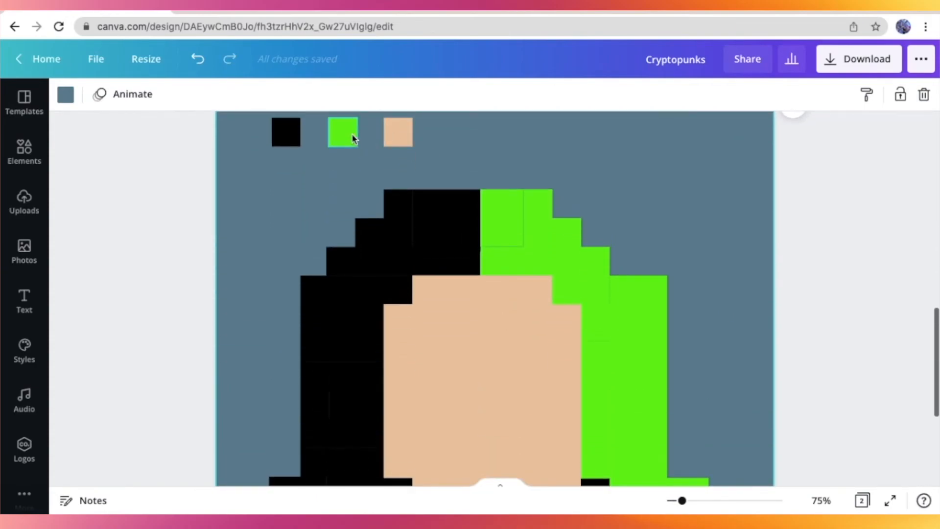
Step: Place a square on the face for an eye and recolour it a darker tan shade
{"action": "left_click_drag", "start_coordinate": [279, 130], "coordinate": [372, 301]}
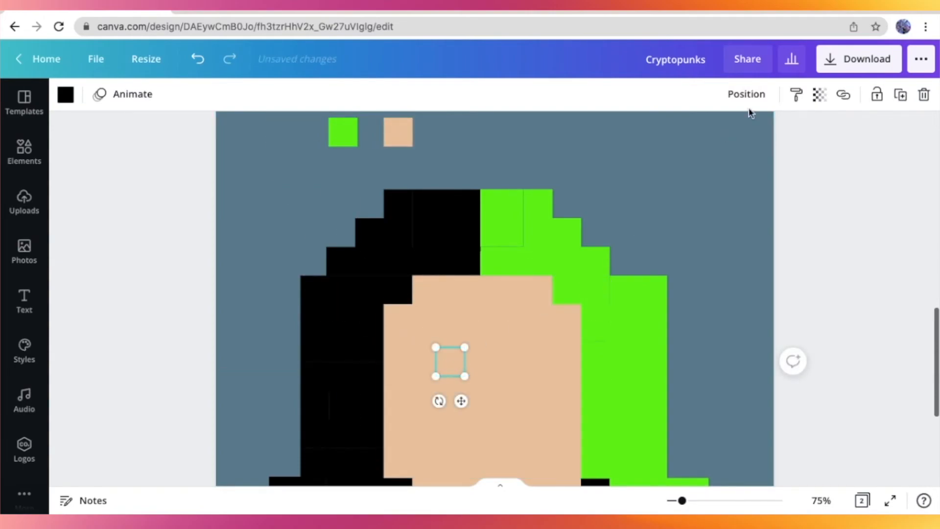
{"action": "left_click", "coordinate": [756, 94]}
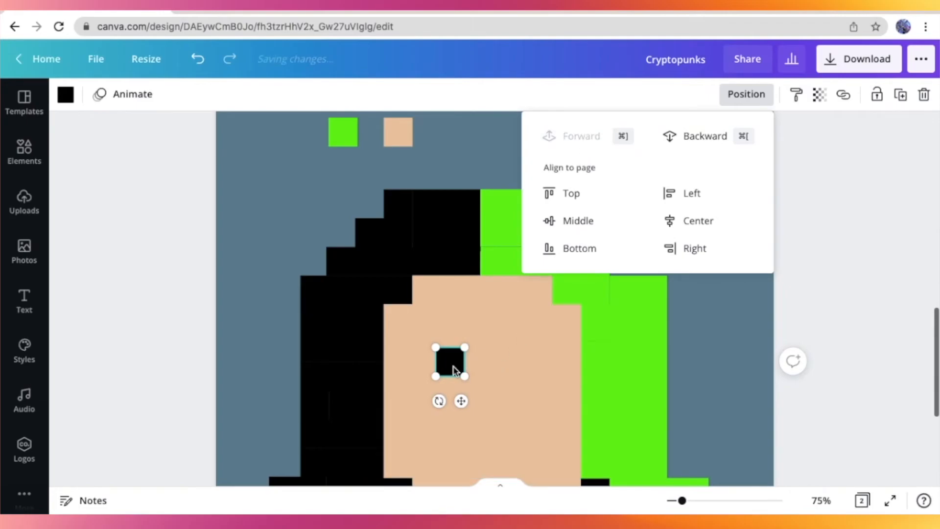
{"action": "left_click", "coordinate": [452, 366]}
{"action": "left_click", "coordinate": [66, 94]}
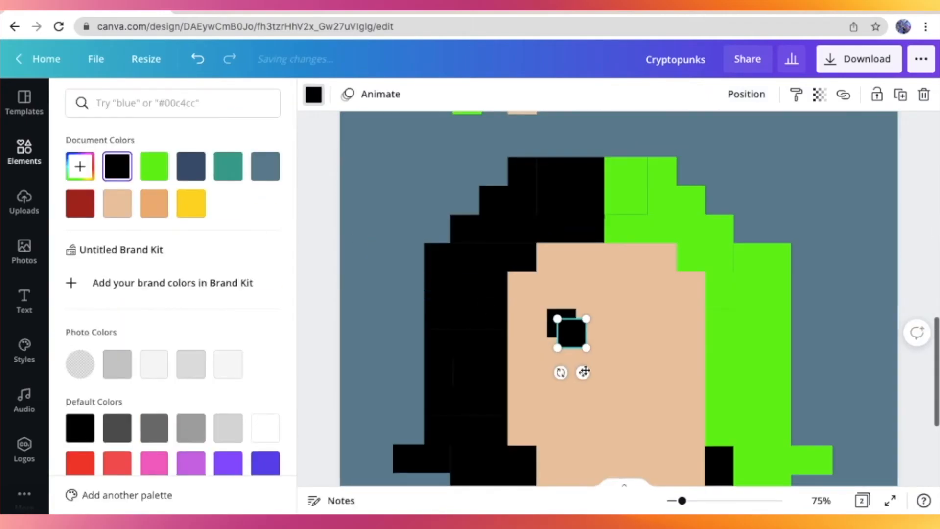
{"action": "left_click", "coordinate": [804, 355]}
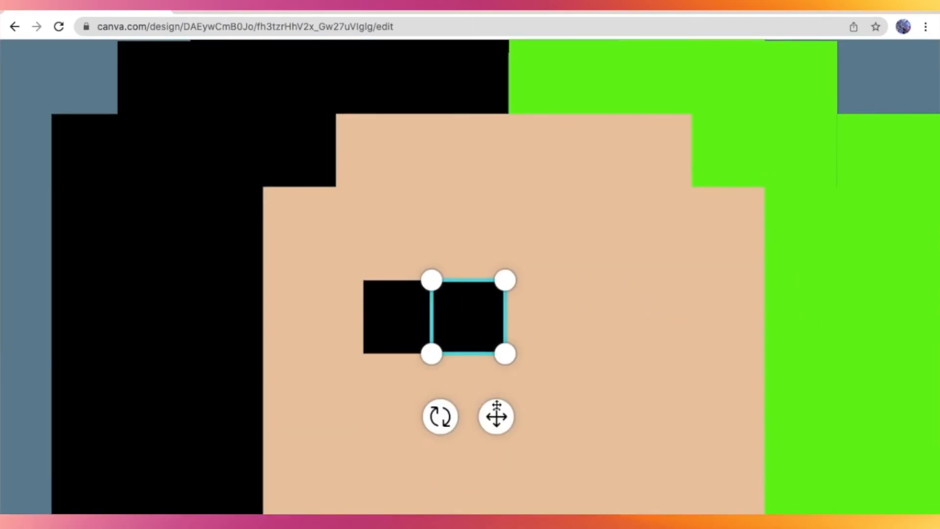
{"action": "left_click", "coordinate": [65, 94]}
{"action": "left_click", "coordinate": [120, 209]}
{"action": "left_click", "coordinate": [132, 217]}
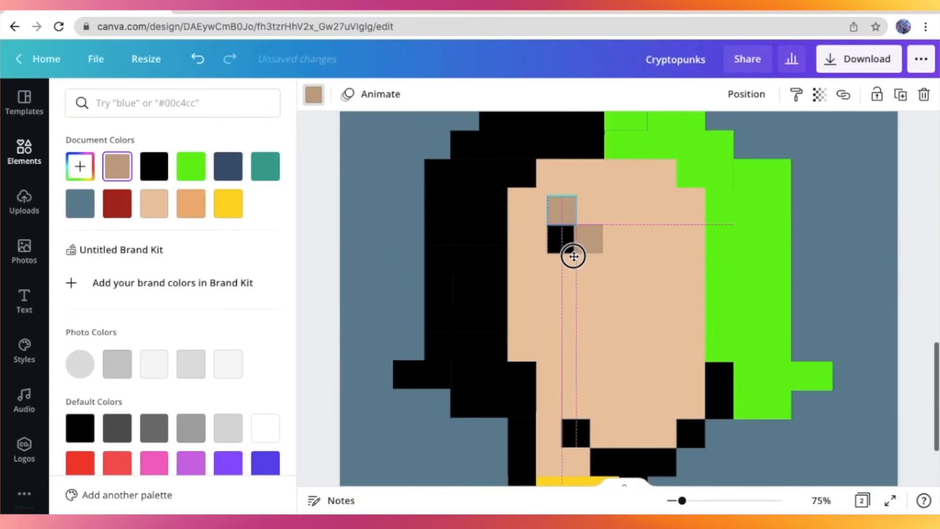
Step: Add a purple eyeshadow bar above the eye and duplicate the eye group to the right
{"action": "left_click_drag", "start_coordinate": [594, 239], "coordinate": [565, 212]}
{"action": "left_click", "coordinate": [190, 205]}
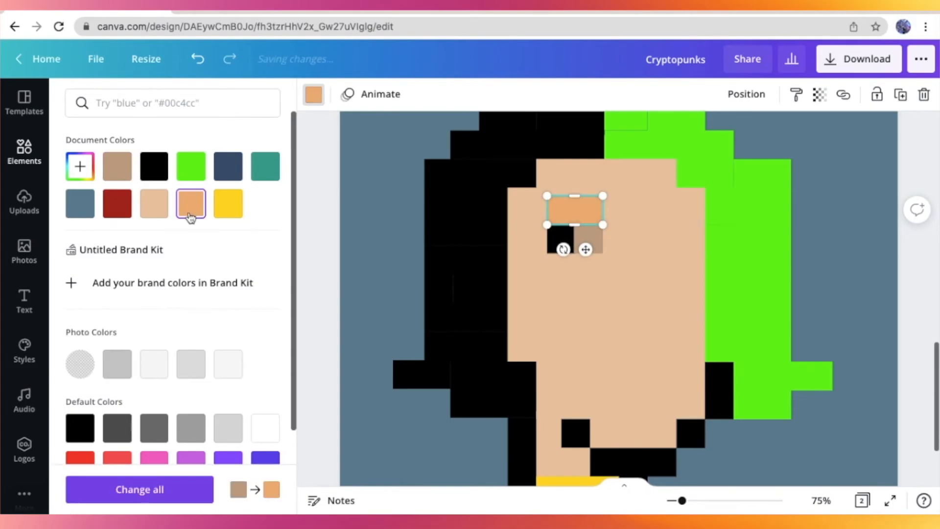
{"action": "scroll", "coordinate": [169, 294], "scroll_direction": "down", "scroll_amount": 3}
{"action": "left_click", "coordinate": [227, 362]}
{"action": "left_click", "coordinate": [446, 242]}
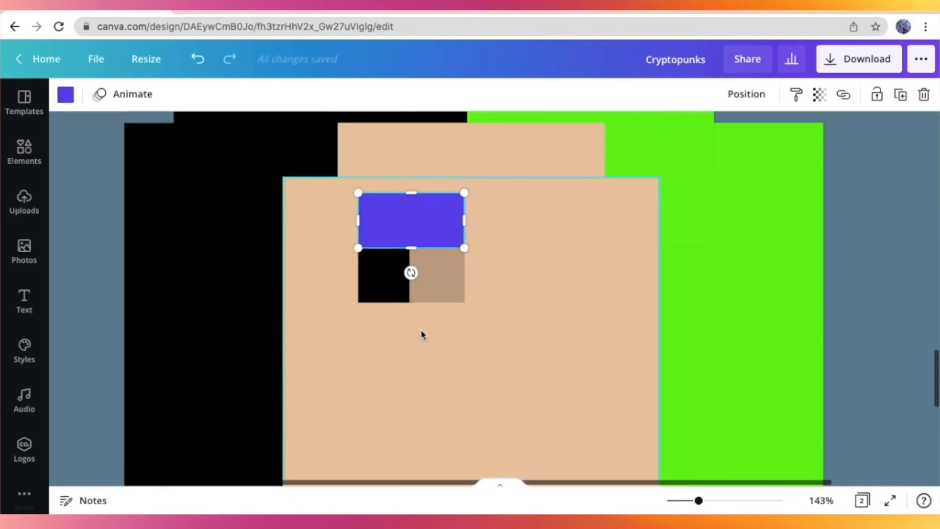
{"action": "key", "text": "ctrl+d"}
{"action": "left_click_drag", "start_coordinate": [470, 279], "coordinate": [569, 254]}
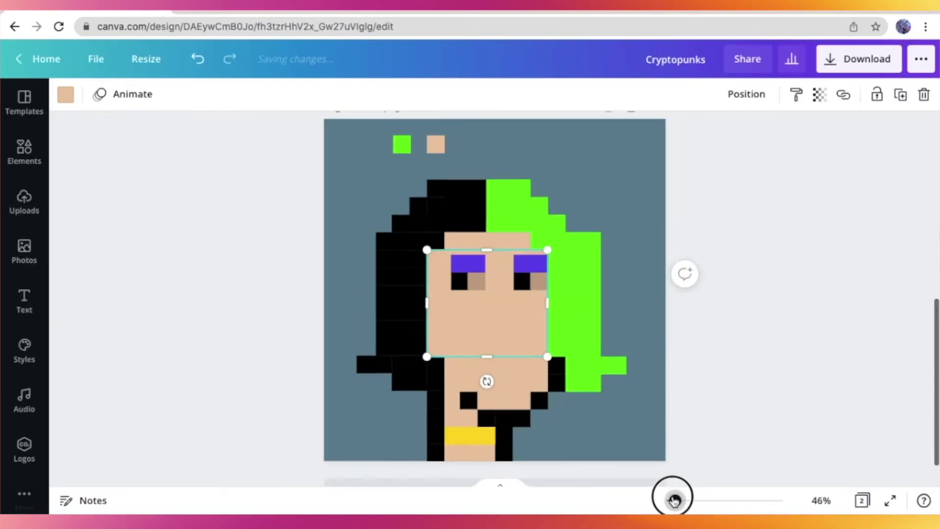
Step: Place the small black nose square below the eyes
{"action": "left_click_drag", "start_coordinate": [673, 499], "coordinate": [681, 499]}
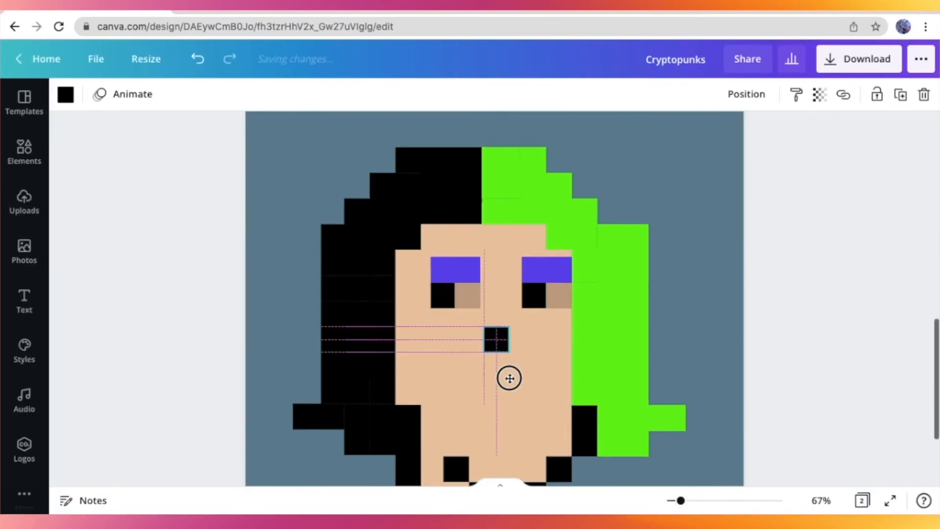
{"action": "left_click", "coordinate": [501, 353]}
{"action": "left_click_drag", "start_coordinate": [501, 357], "coordinate": [490, 402]}
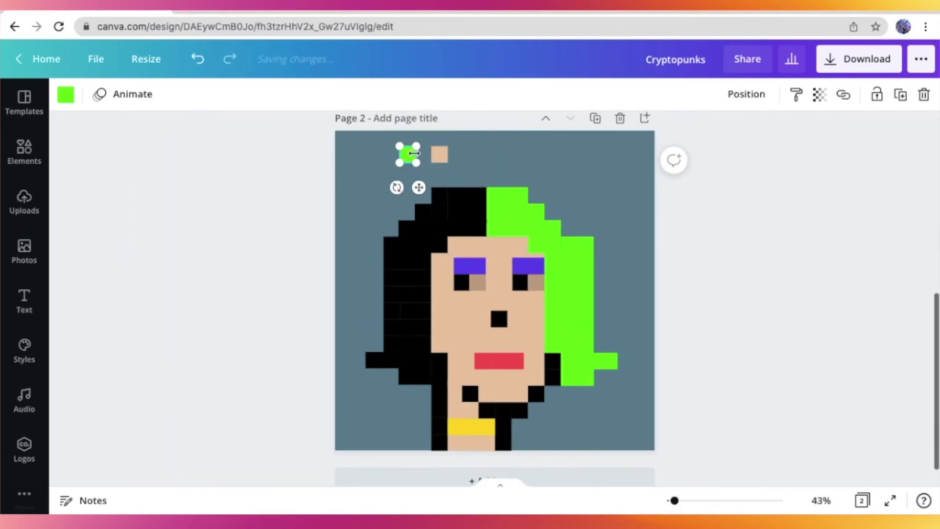
Step: Stretch a black hair square taller and wider so hair runs down the left side
{"action": "left_click", "coordinate": [673, 310]}
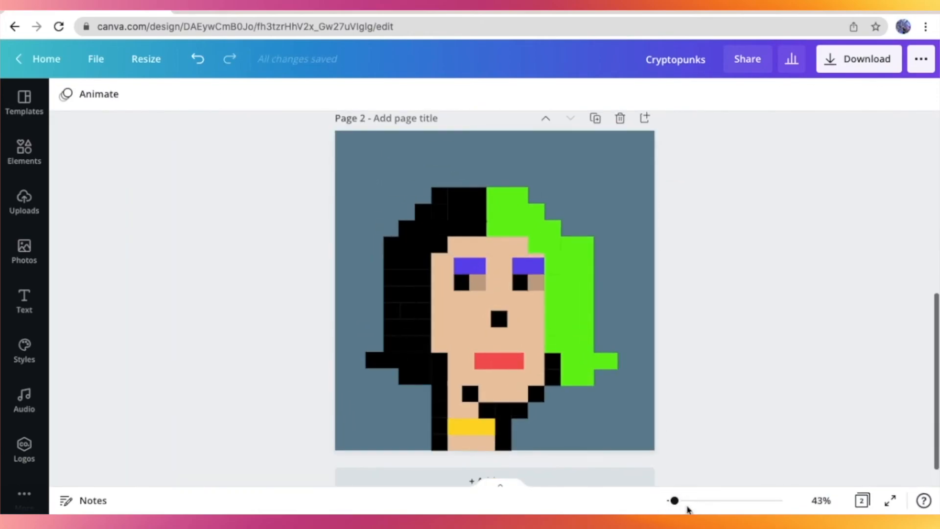
{"action": "left_click_drag", "start_coordinate": [673, 500], "coordinate": [683, 502]}
{"action": "left_click", "coordinate": [705, 293]}
{"action": "scroll", "coordinate": [653, 277], "scroll_direction": "up", "scroll_amount": 1}
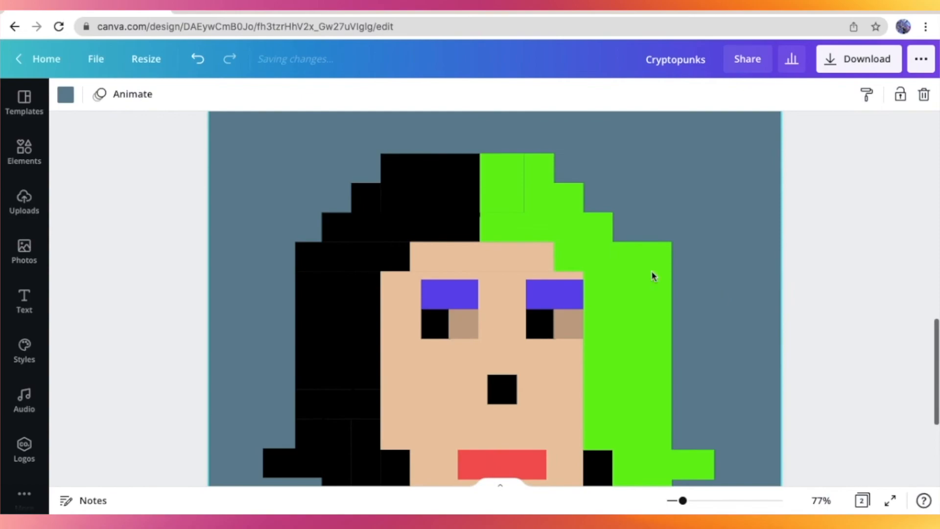
{"action": "left_click", "coordinate": [495, 178]}
{"action": "left_click", "coordinate": [636, 200]}
{"action": "scroll", "coordinate": [685, 280], "scroll_direction": "down", "scroll_amount": 1}
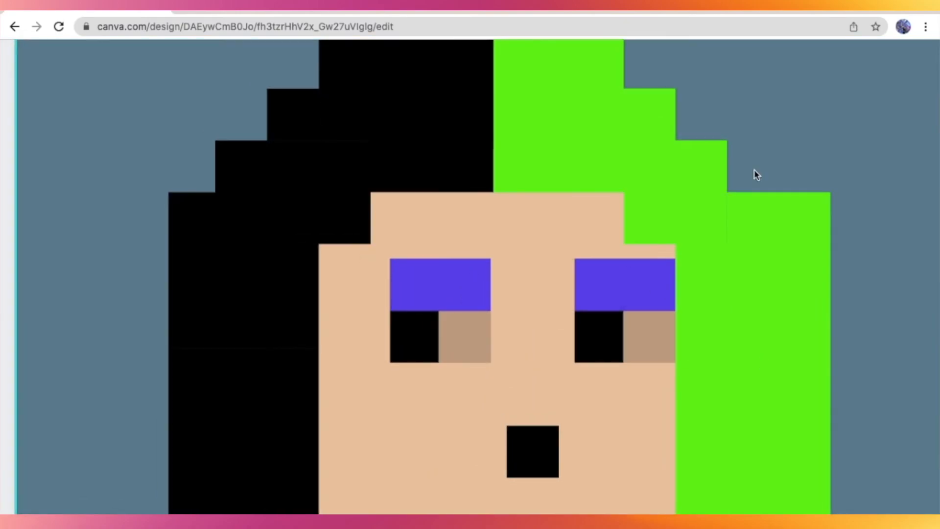
{"action": "scroll", "coordinate": [756, 169], "scroll_direction": "down", "scroll_amount": 2}
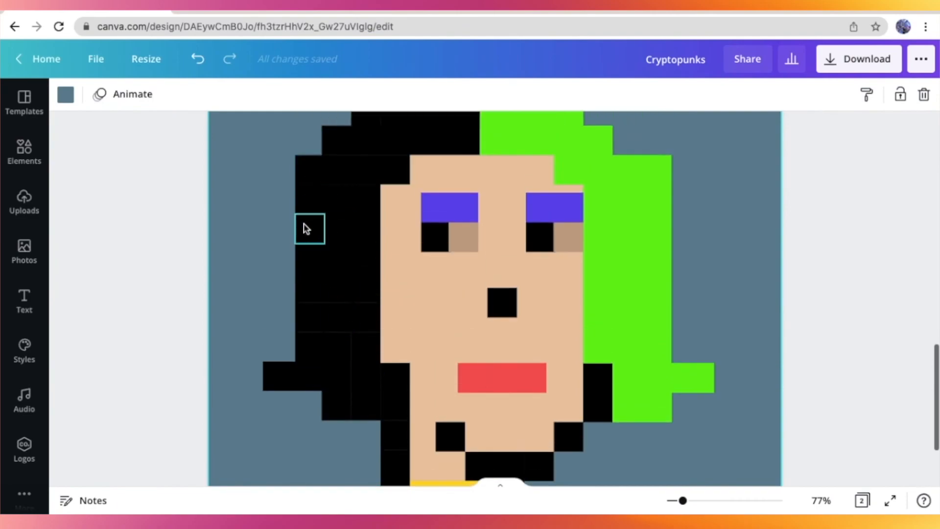
{"action": "left_click", "coordinate": [307, 229]}
{"action": "mouse_move", "coordinate": [324, 228]}
{"action": "left_mouse_down"}
{"action": "mouse_move", "coordinate": [379, 221]}
{"action": "mouse_move", "coordinate": [338, 382]}
{"action": "mouse_move", "coordinate": [380, 394]}
{"action": "left_mouse_up"}
{"action": "left_click", "coordinate": [243, 431]}
Step: Adjust the black hair blocks beside the neck and stretch the top hair square taller
{"action": "left_click", "coordinate": [338, 382]}
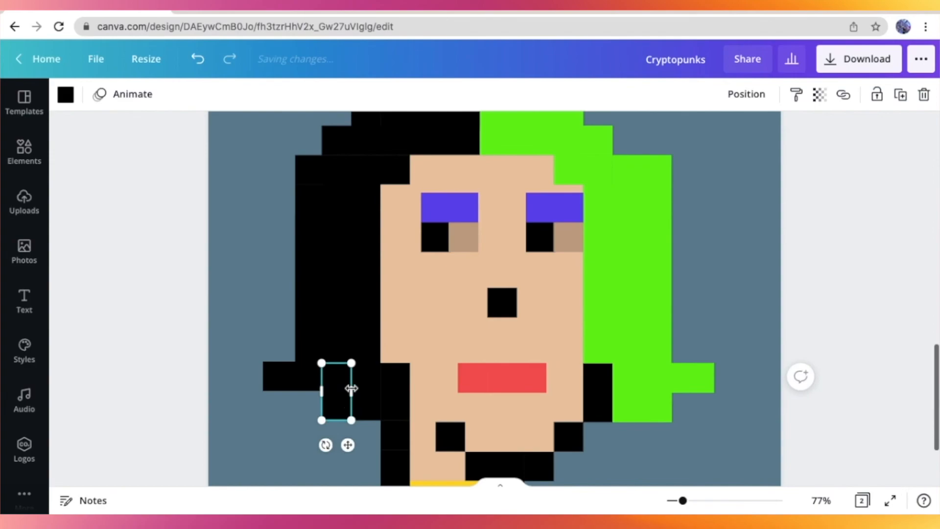
{"action": "scroll", "coordinate": [382, 390], "scroll_direction": "down", "scroll_amount": 3}
{"action": "left_click", "coordinate": [395, 342]}
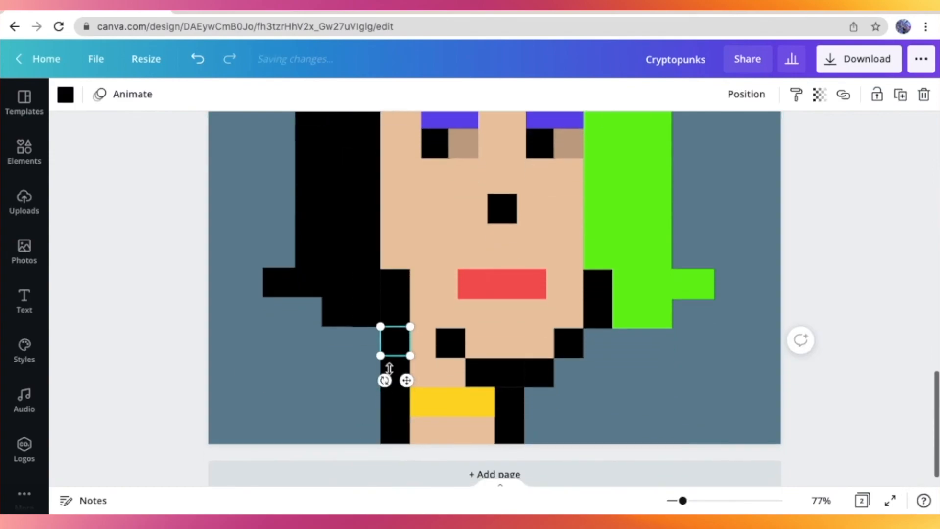
{"action": "left_click", "coordinate": [536, 376]}
{"action": "scroll", "coordinate": [537, 382], "scroll_direction": "up", "scroll_amount": 2}
{"action": "left_click", "coordinate": [635, 355]}
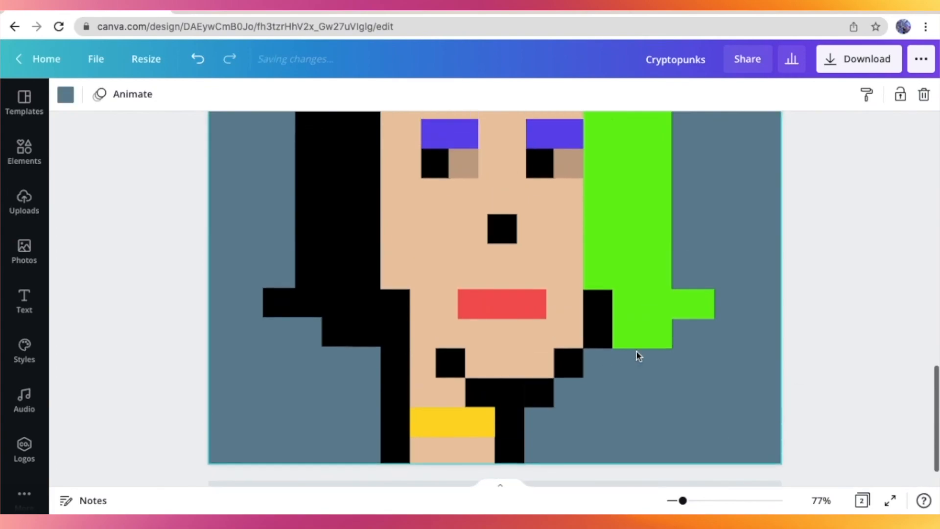
{"action": "scroll", "coordinate": [636, 355], "scroll_direction": "up", "scroll_amount": 5}
{"action": "left_click", "coordinate": [365, 183]}
{"action": "left_click_drag", "start_coordinate": [368, 227], "coordinate": [367, 230]}
{"action": "left_click", "coordinate": [328, 245]}
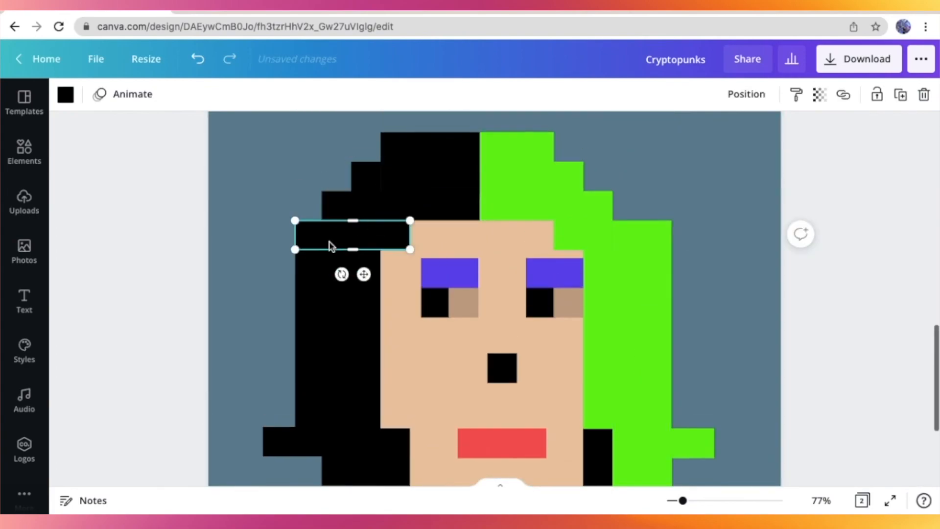
{"action": "left_click", "coordinate": [286, 173]}
{"action": "scroll", "coordinate": [285, 173], "scroll_direction": "up", "scroll_amount": 3}
{"action": "left_click_drag", "start_coordinate": [682, 500], "coordinate": [673, 500]}
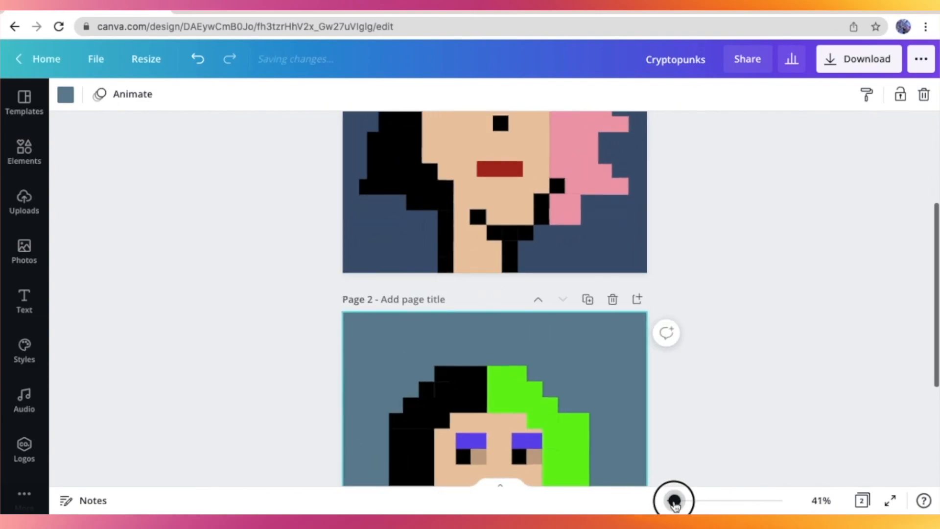
{"action": "scroll", "coordinate": [701, 356], "scroll_direction": "down", "scroll_amount": 5}
{"action": "scroll", "coordinate": [720, 356], "scroll_direction": "down", "scroll_amount": 2}
{"action": "scroll", "coordinate": [720, 356], "scroll_direction": "up", "scroll_amount": 8}
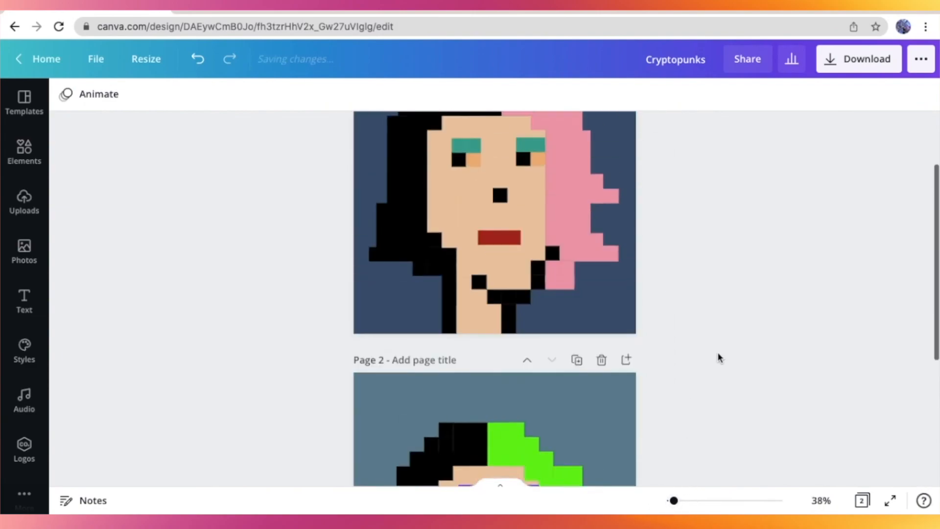
{"action": "scroll", "coordinate": [720, 356], "scroll_direction": "up", "scroll_amount": 3}
{"action": "scroll", "coordinate": [704, 301], "scroll_direction": "down", "scroll_amount": 4}
{"action": "scroll", "coordinate": [705, 300], "scroll_direction": "down", "scroll_amount": 3}
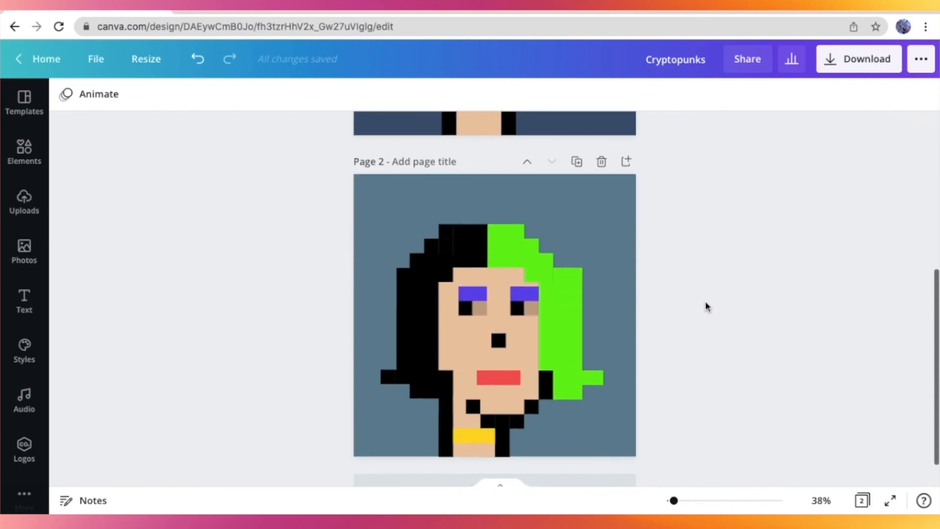
{"action": "scroll", "coordinate": [706, 300], "scroll_direction": "down", "scroll_amount": 2}
{"action": "scroll", "coordinate": [705, 300], "scroll_direction": "up", "scroll_amount": 3}
{"action": "scroll", "coordinate": [706, 301], "scroll_direction": "up", "scroll_amount": 4}
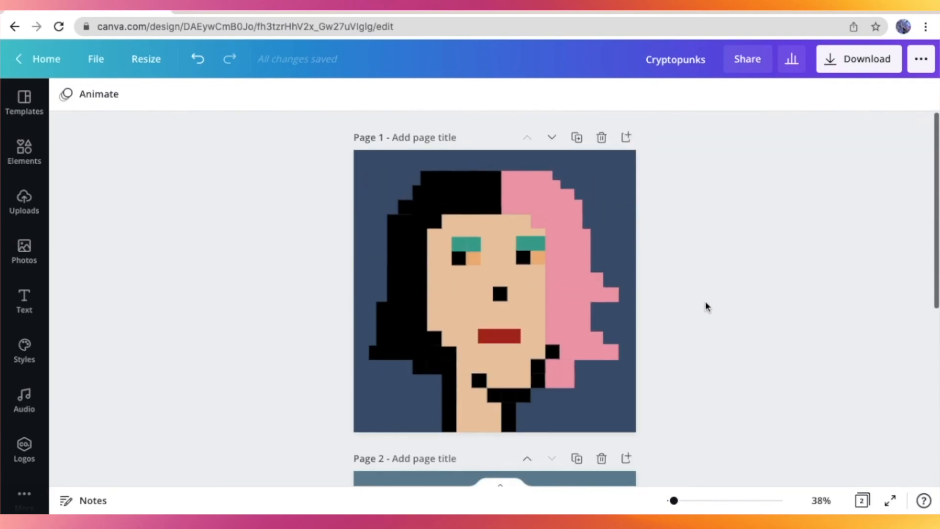
{"action": "scroll", "coordinate": [705, 300], "scroll_direction": "up", "scroll_amount": 2}
{"action": "scroll", "coordinate": [705, 301], "scroll_direction": "down", "scroll_amount": 4}
{"action": "scroll", "coordinate": [705, 301], "scroll_direction": "down", "scroll_amount": 3}
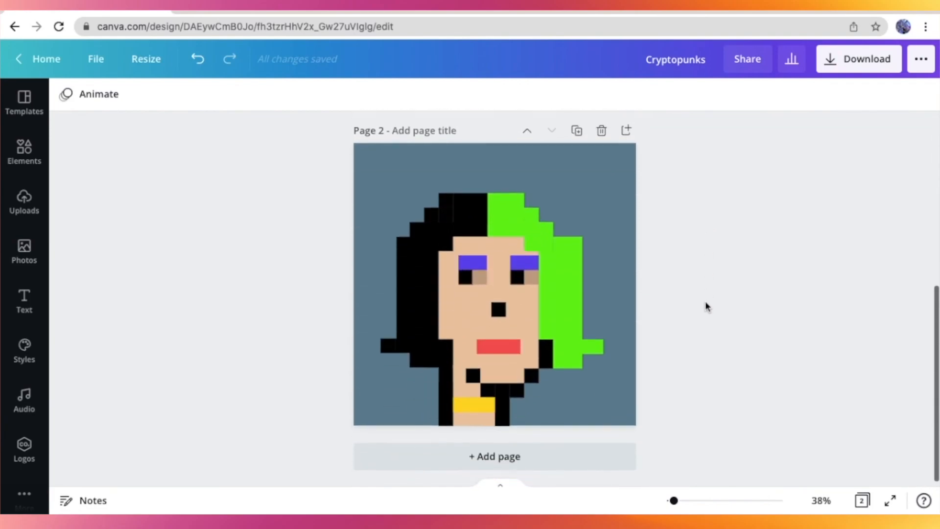
{"action": "scroll", "coordinate": [705, 300], "scroll_direction": "up", "scroll_amount": 1}
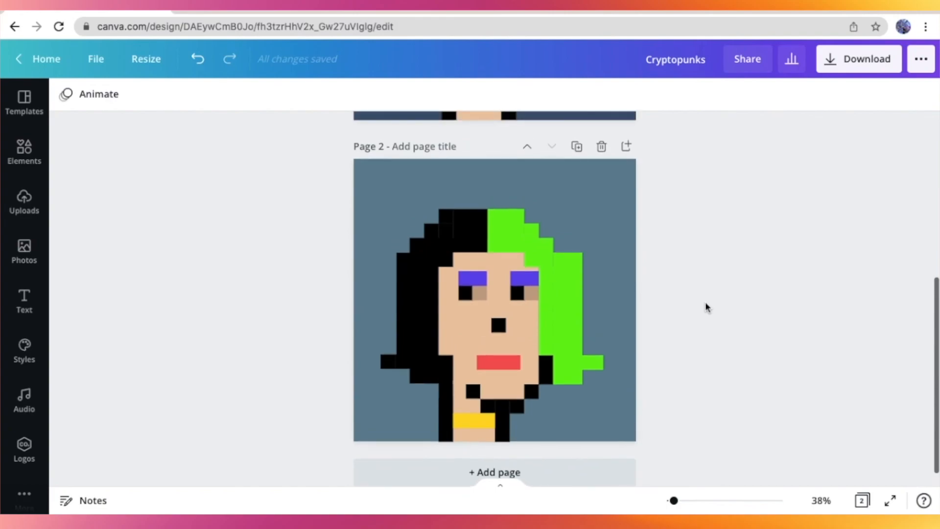
Step: Switch back to the OpenSea CryptoPunks collection listing
{"action": "left_click", "coordinate": [411, 11]}
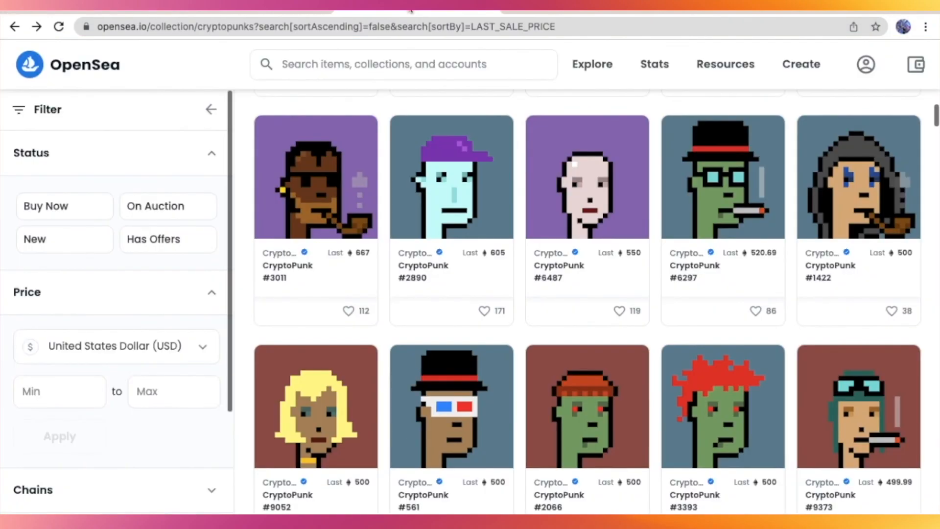
{"action": "scroll", "coordinate": [451, 221], "scroll_direction": "up", "scroll_amount": 10}
{"action": "scroll", "coordinate": [602, 263], "scroll_direction": "down", "scroll_amount": 3}
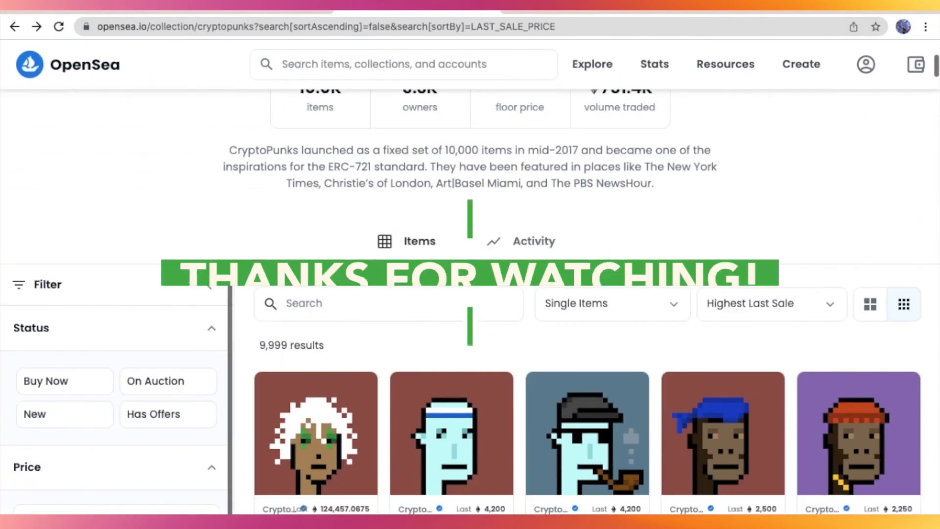